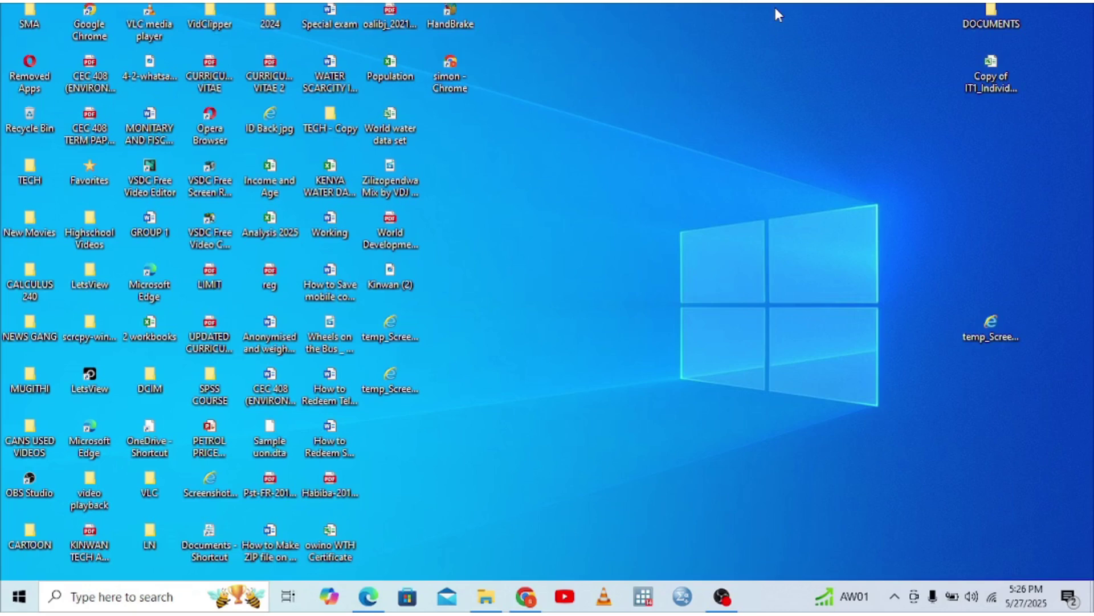
Launch Google Chrome from the Windows taskbar
{"action": "left_click", "coordinate": [524, 597]}
Search Google for 'i tax login' and open the Kenya Revenue Authority iTax portal result
{"action": "left_click", "coordinate": [188, 51]}
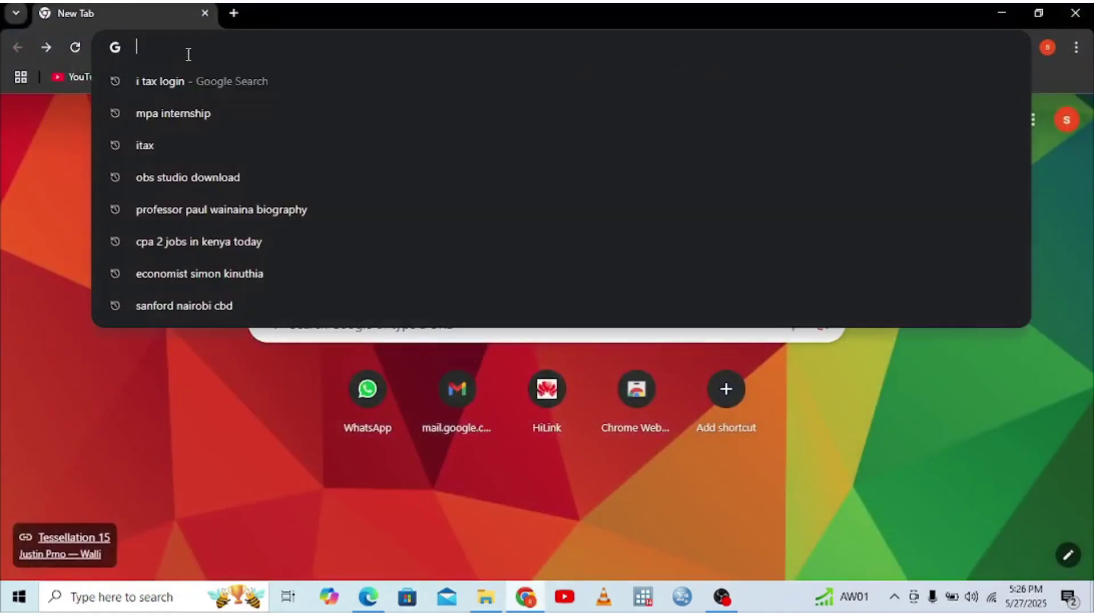
{"action": "type", "text": "i tax"}
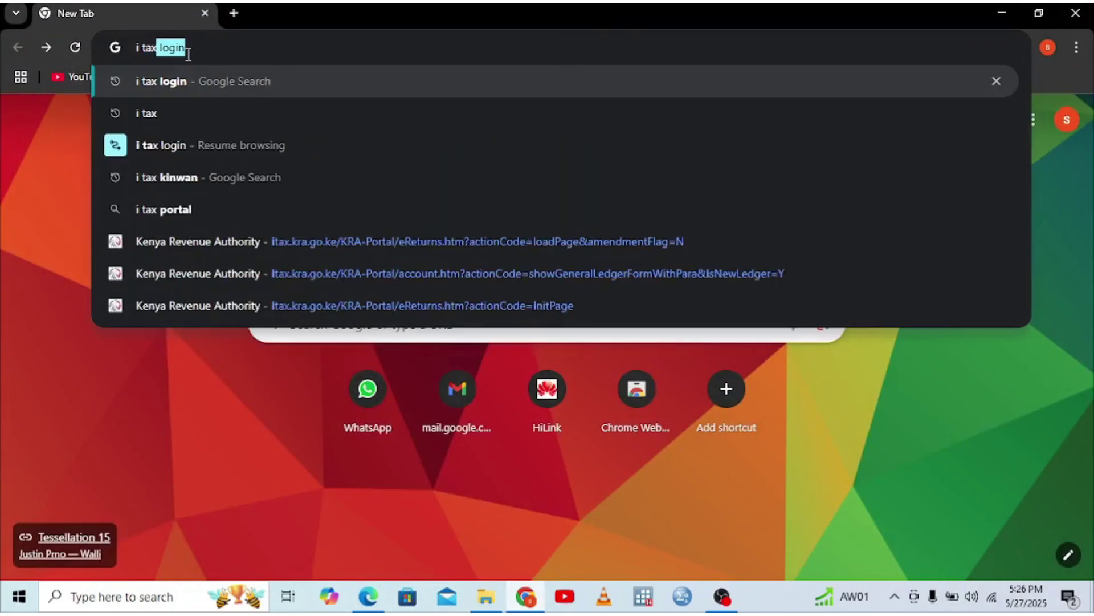
{"action": "key", "text": "Return"}
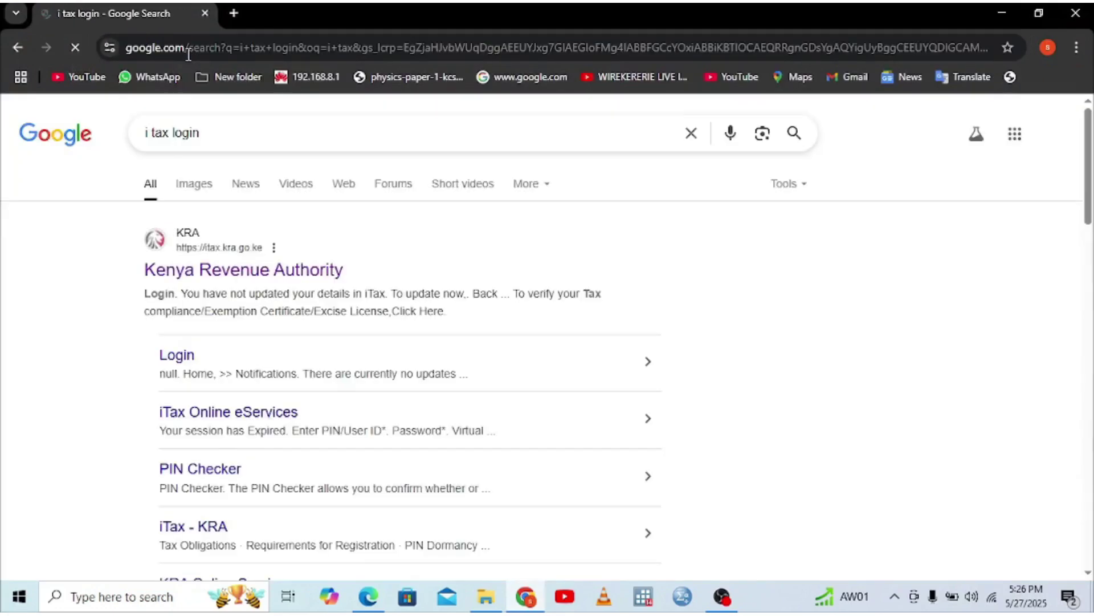
{"action": "left_click", "coordinate": [189, 281]}
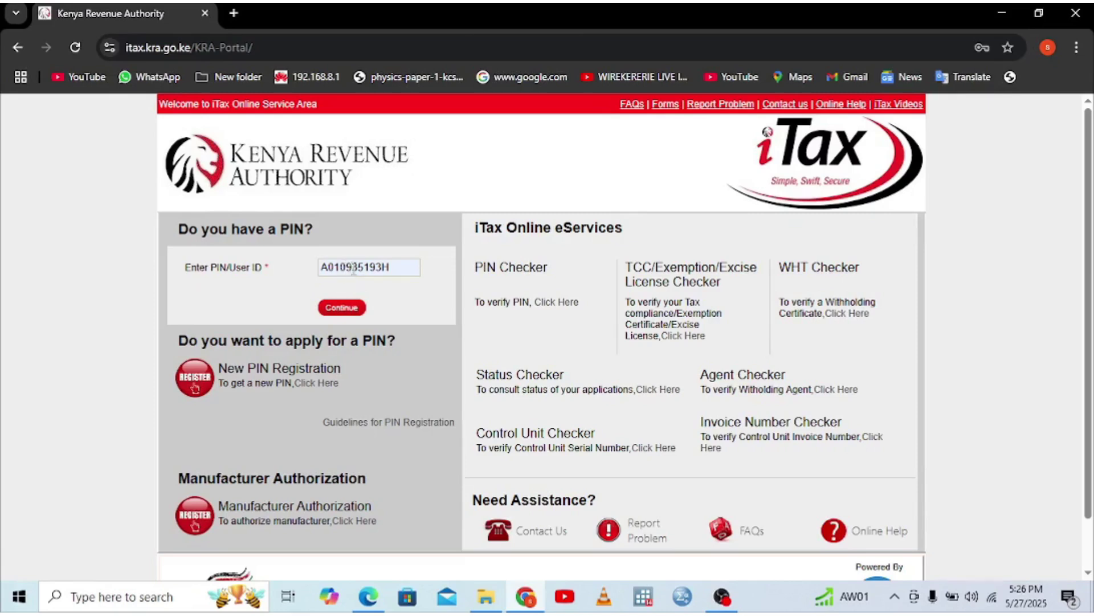
Continue past the PIN, answer the security stamp sum with 160, and log in to iTax
{"action": "left_click", "coordinate": [354, 309]}
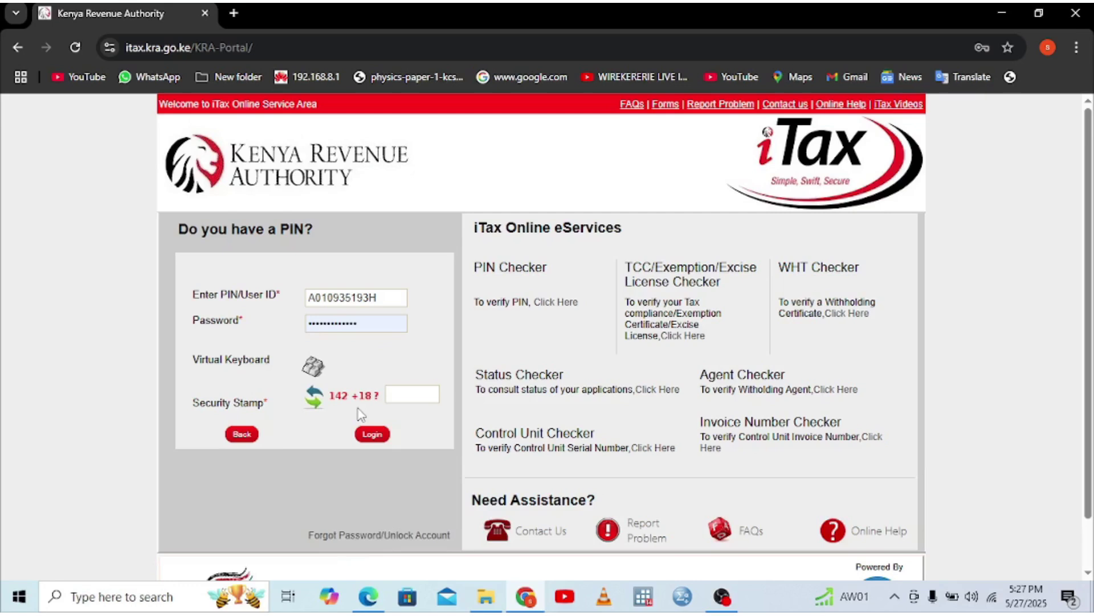
{"action": "left_click", "coordinate": [394, 399]}
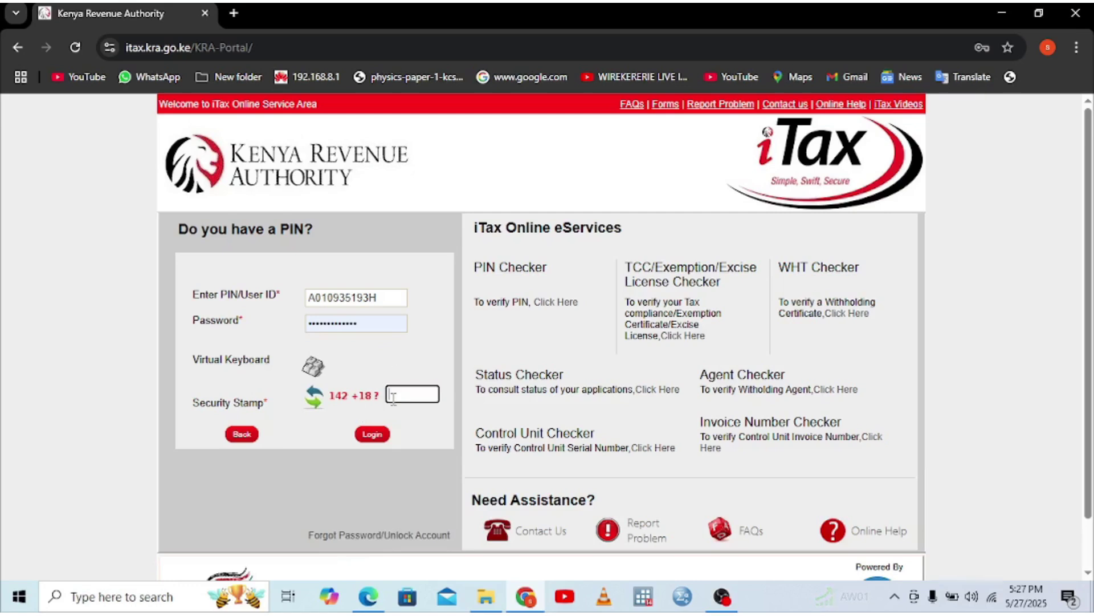
{"action": "type", "text": "160"}
{"action": "left_click", "coordinate": [374, 435]}
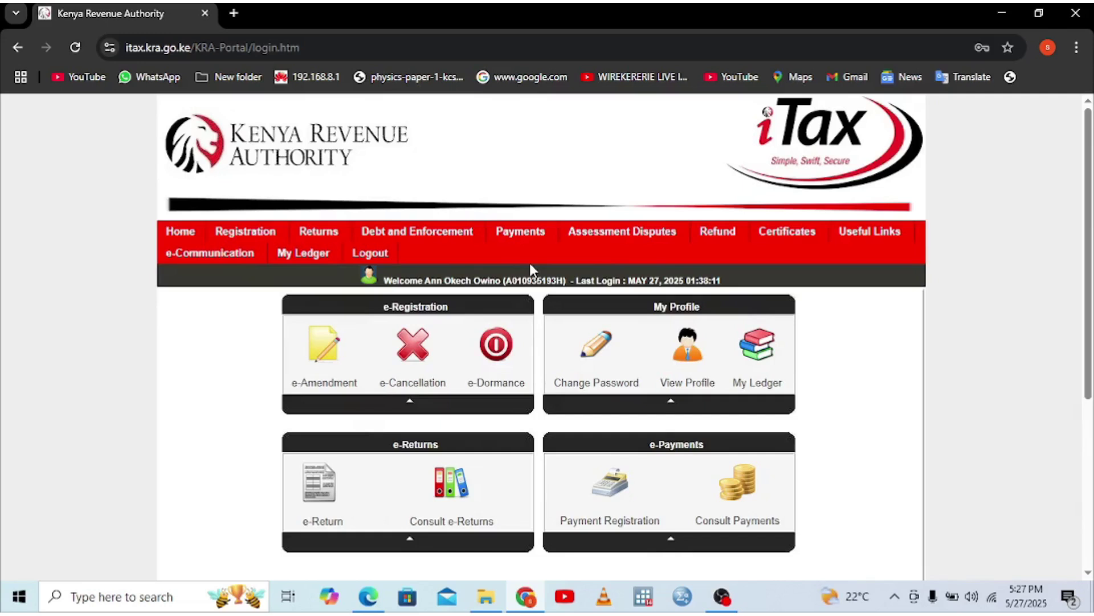
Open Payments > Payment Registration with Applicant Type Taxpayer and confirm proceeding to the form
{"action": "left_click", "coordinate": [521, 238]}
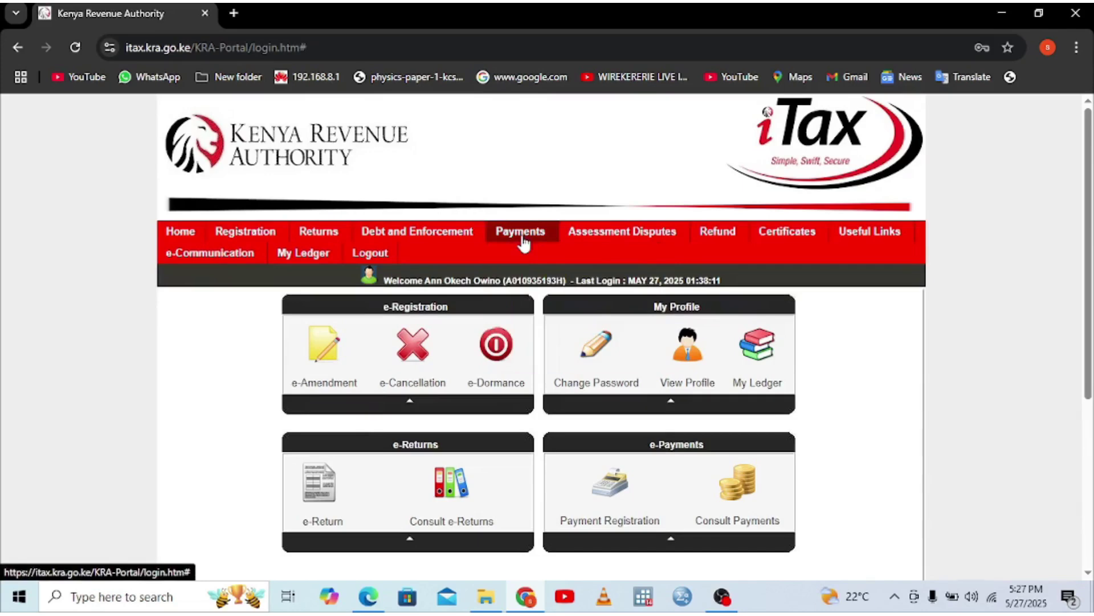
{"action": "left_click", "coordinate": [524, 242]}
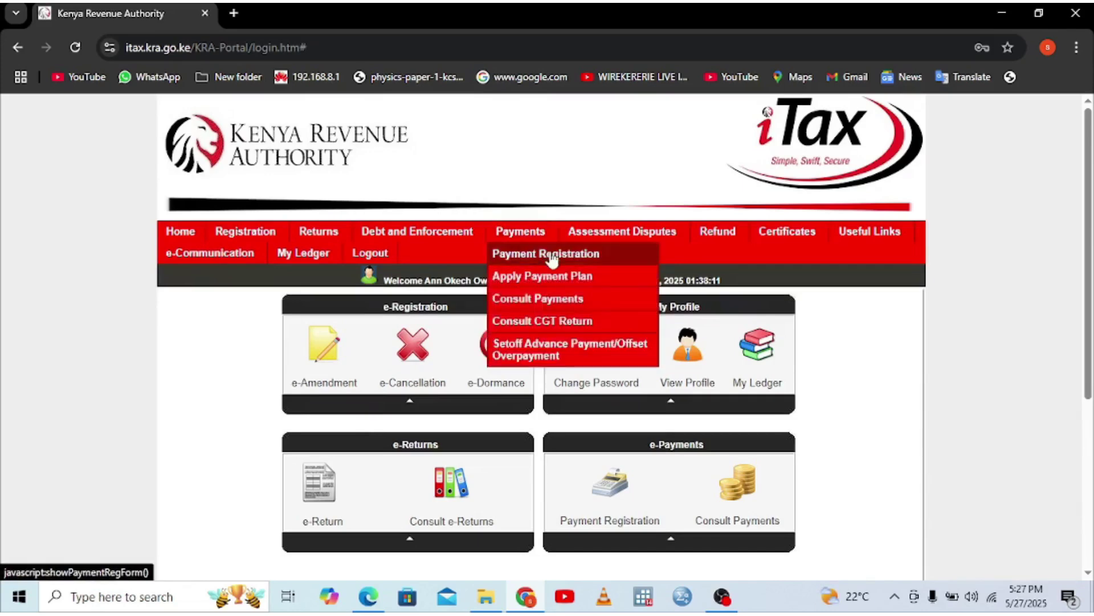
{"action": "left_click", "coordinate": [552, 258]}
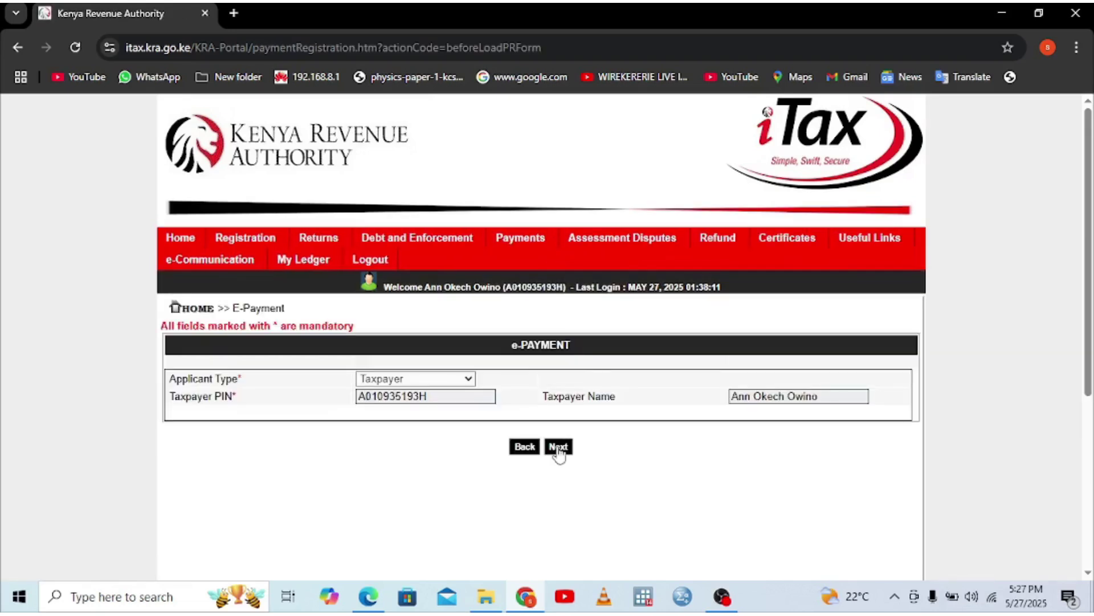
{"action": "left_click", "coordinate": [558, 449]}
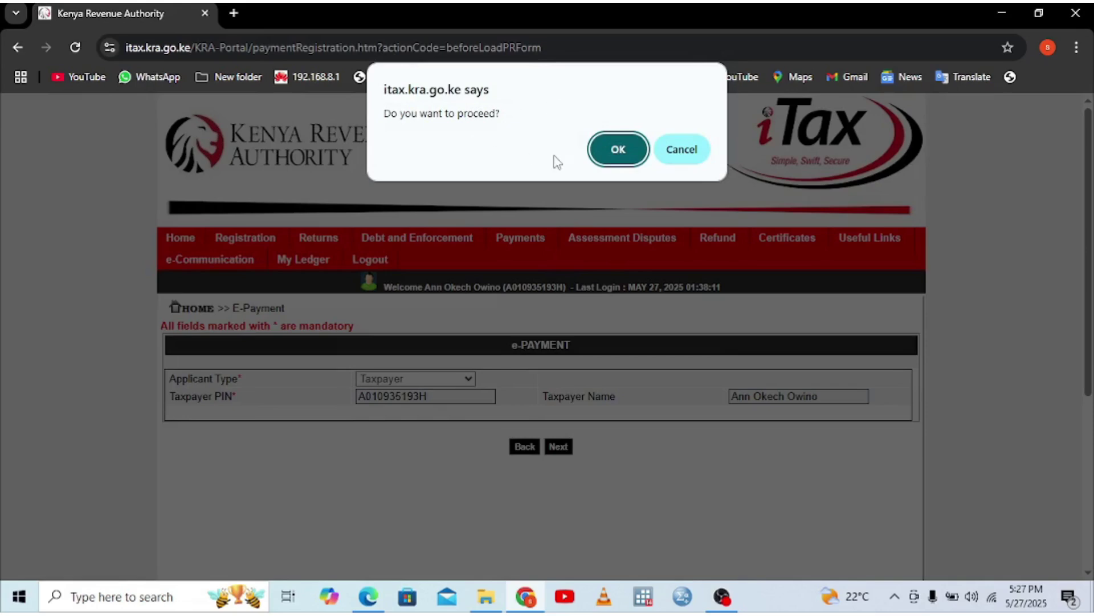
{"action": "left_click", "coordinate": [627, 156]}
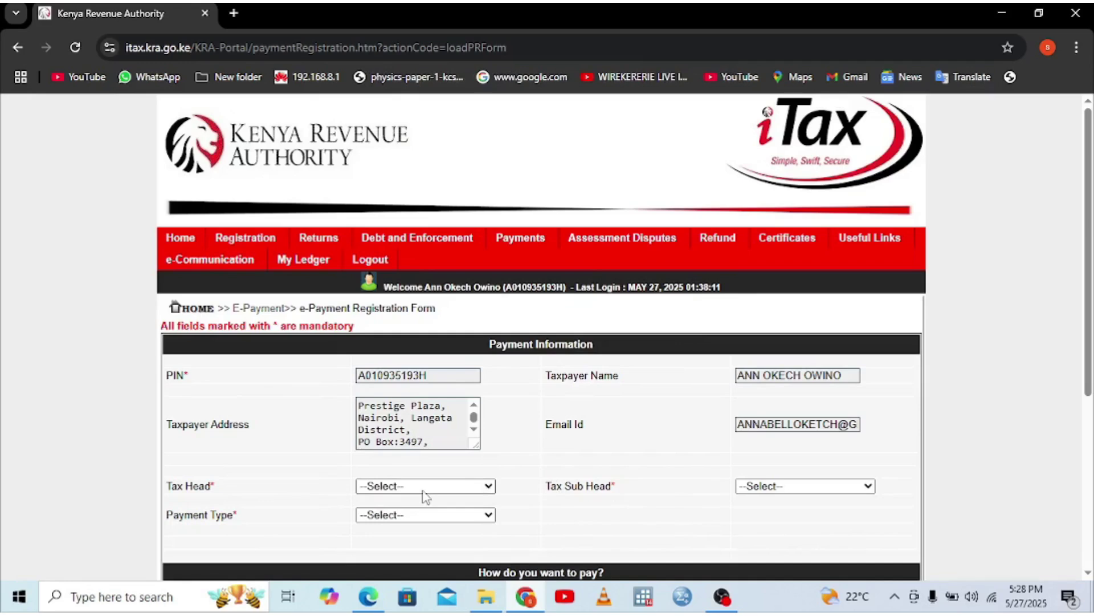
Set Tax Head Income Tax, sub-head (0105) Income Tax - Withholding, and Payment Type Self Assessment Tax
{"action": "left_click", "coordinate": [469, 487]}
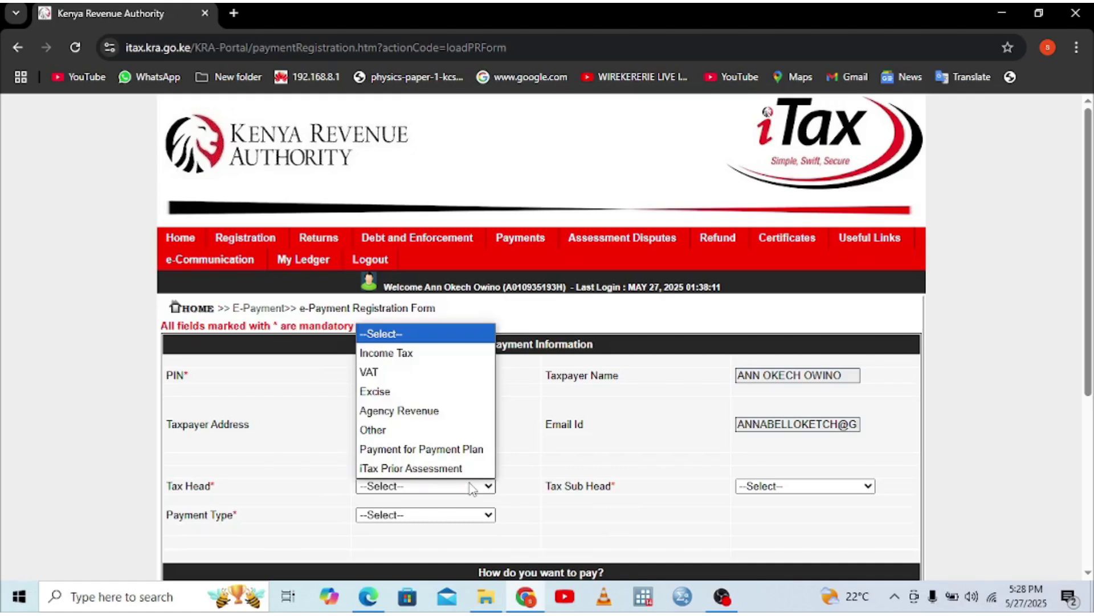
{"action": "left_click", "coordinate": [408, 353]}
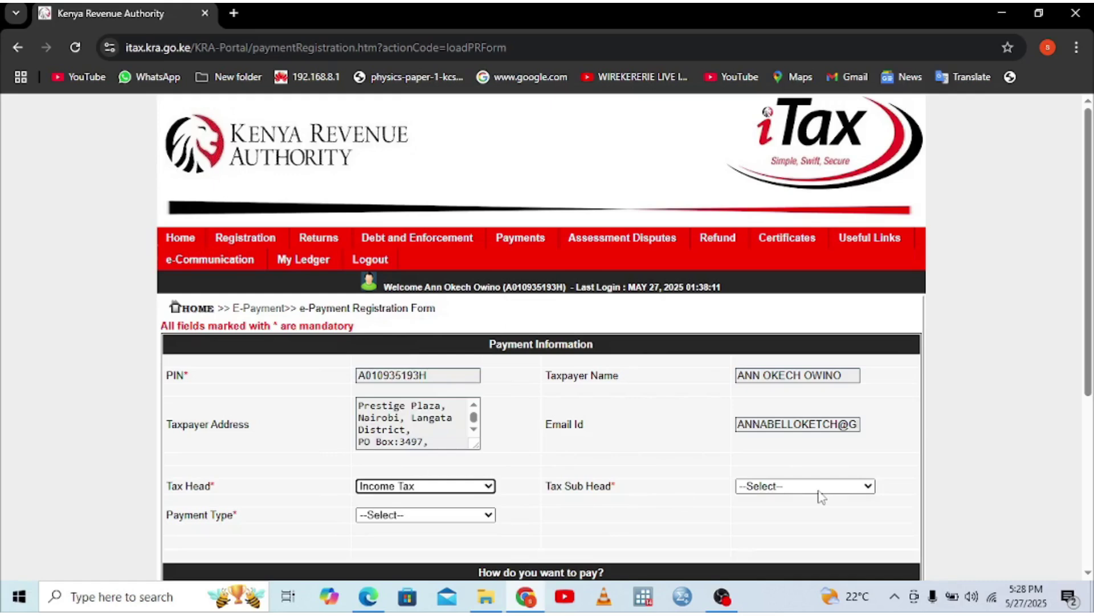
{"action": "left_click", "coordinate": [853, 489]}
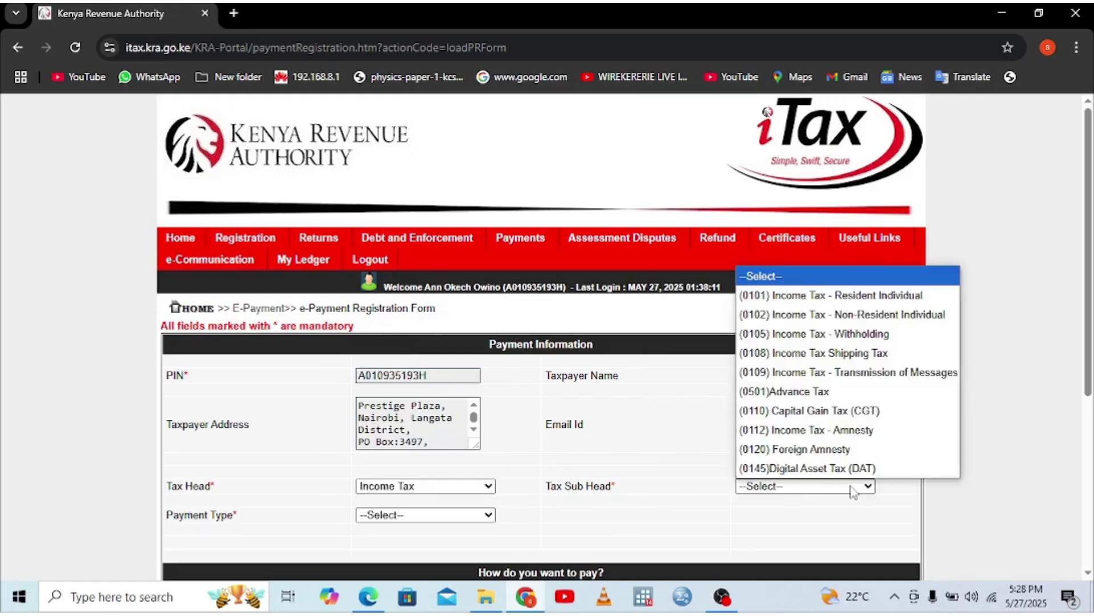
{"action": "left_click", "coordinate": [829, 337]}
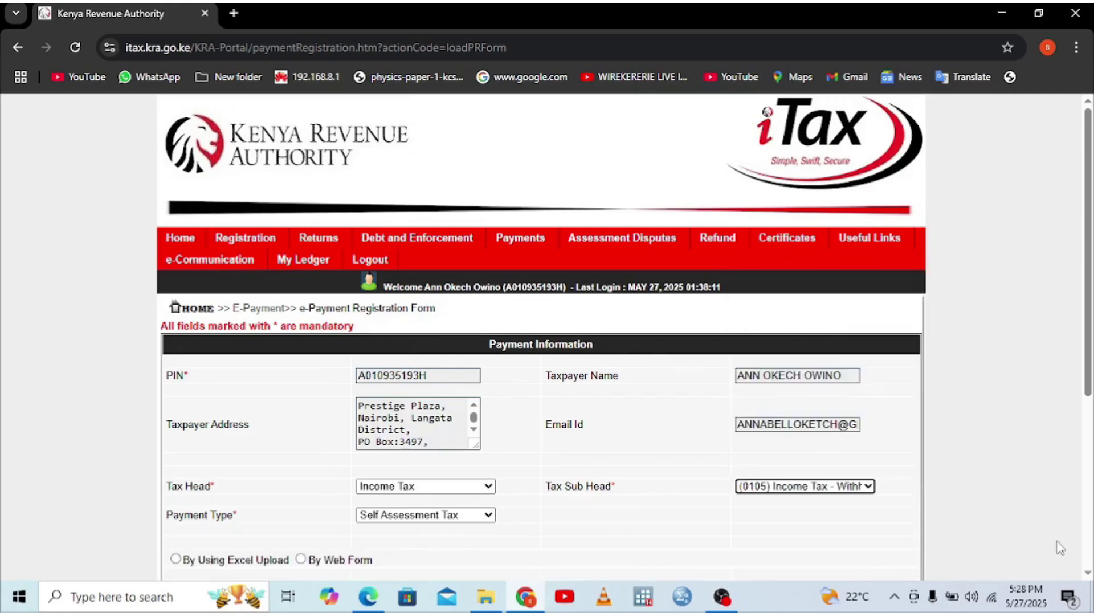
{"action": "left_click", "coordinate": [1088, 573]}
{"action": "scroll", "coordinate": [548, 336], "scroll_direction": "down", "scroll_amount": 2}
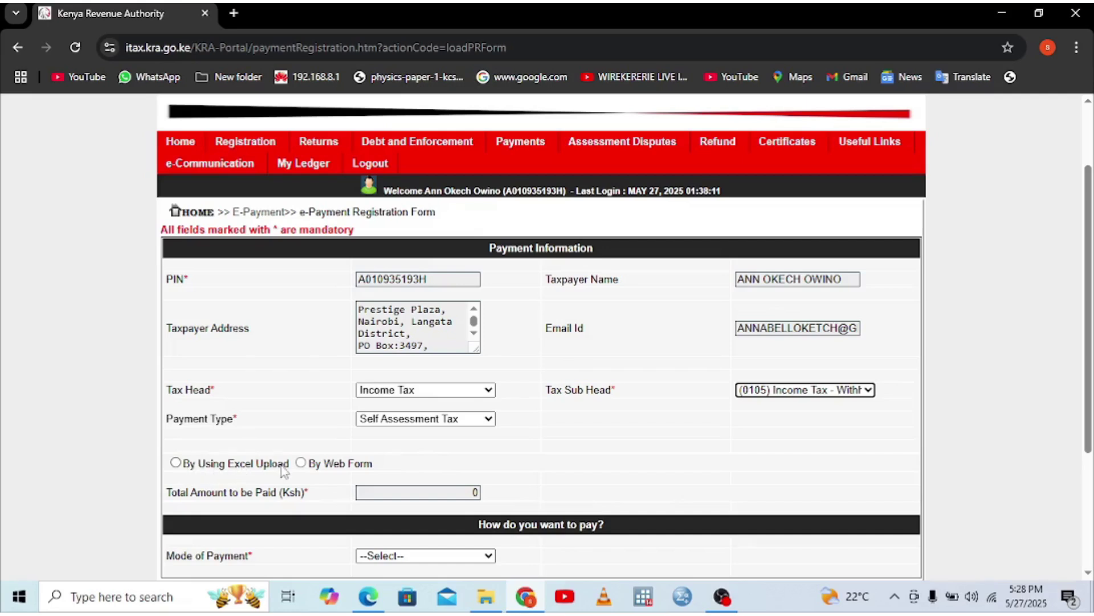
Select By Web Form, choose consultancy fees over 24,000 a month as transaction nature, and view the certificate PDF
{"action": "left_click", "coordinate": [300, 463]}
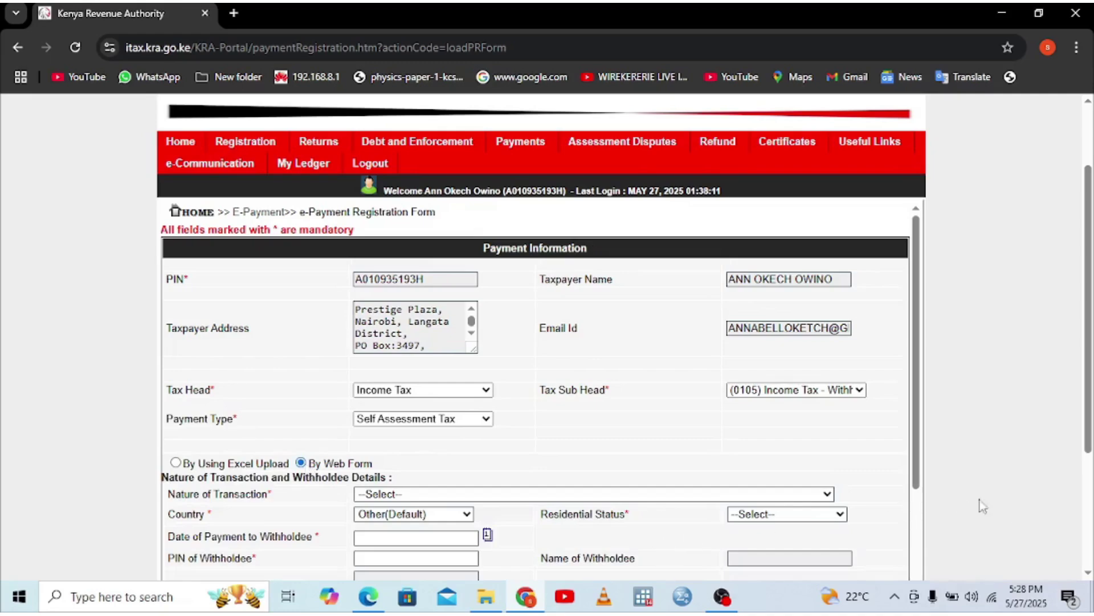
{"action": "left_click", "coordinate": [1086, 575]}
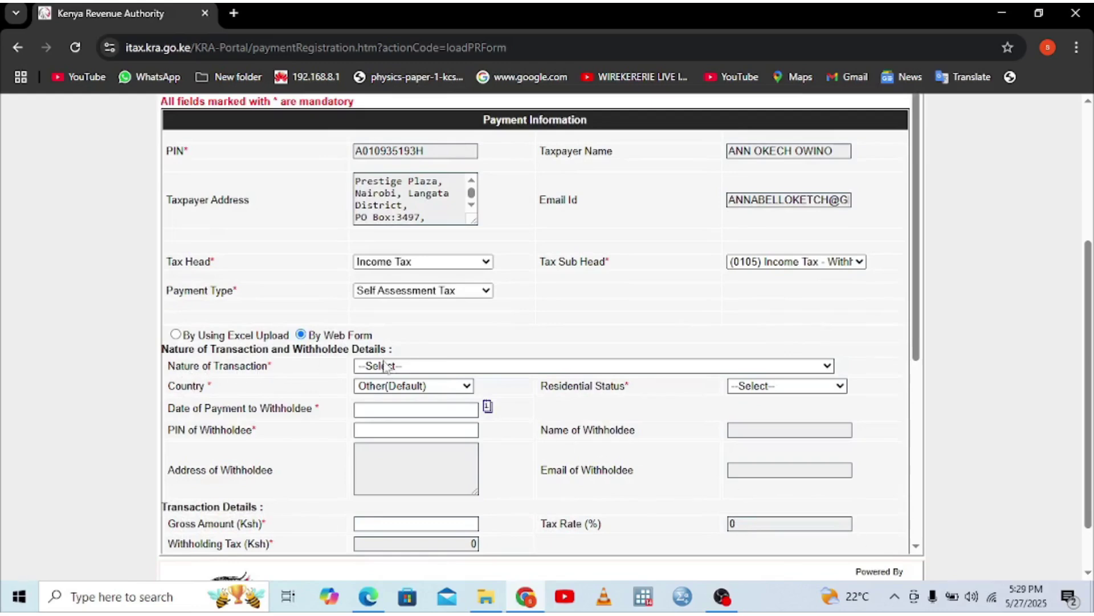
{"action": "left_click", "coordinate": [819, 368]}
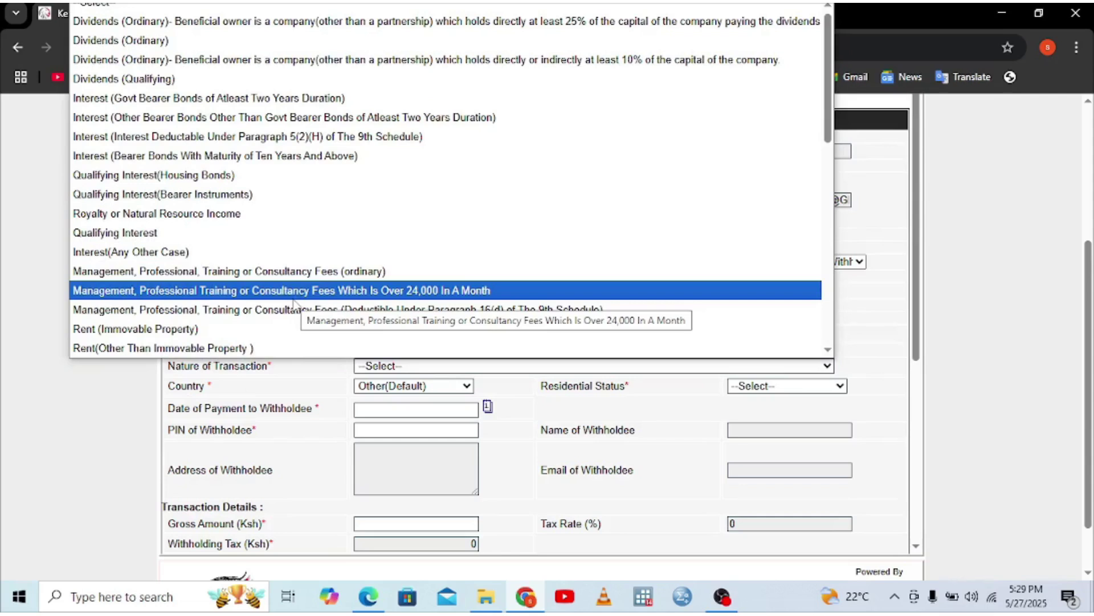
{"action": "left_click", "coordinate": [295, 292]}
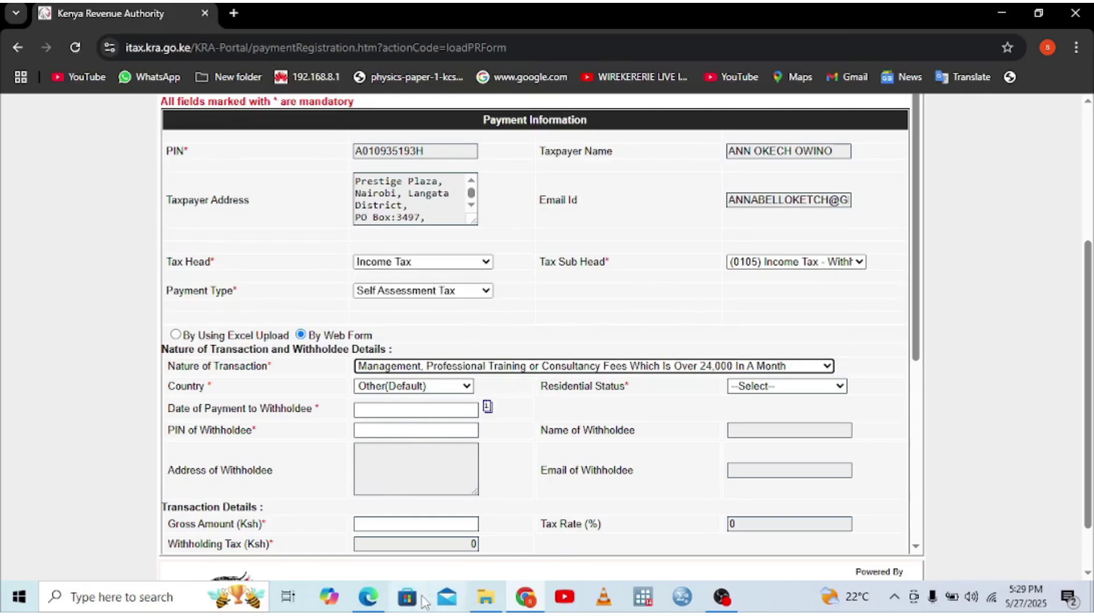
{"action": "left_click", "coordinate": [368, 597]}
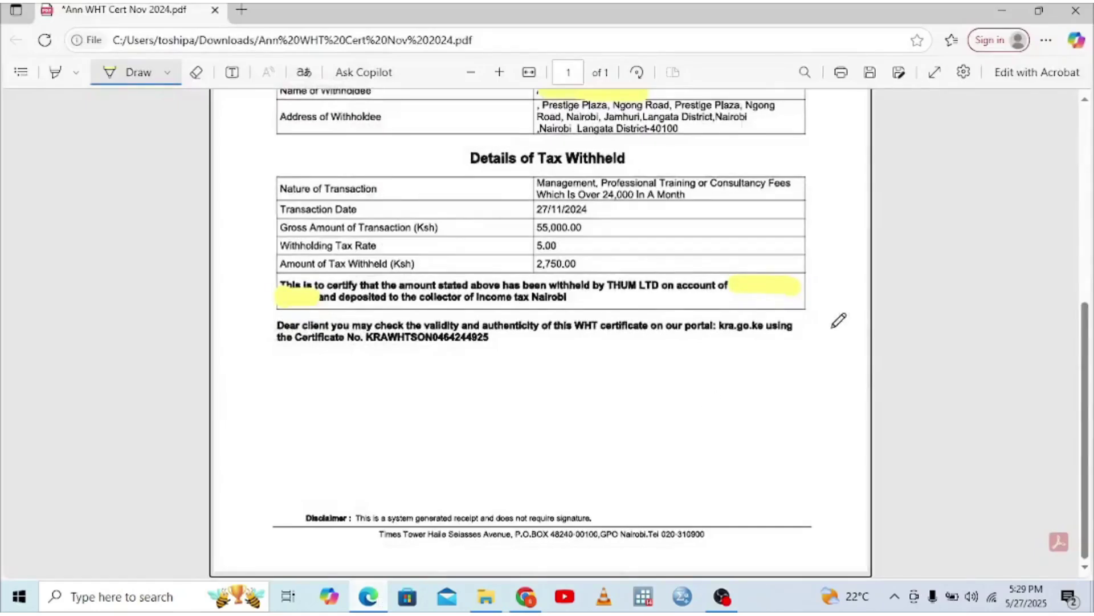
Check the certificate's date 27/11/2024 and gross Ksh 55,000.00, then return to the payment form
{"action": "scroll", "coordinate": [540, 333], "scroll_direction": "up", "scroll_amount": 6}
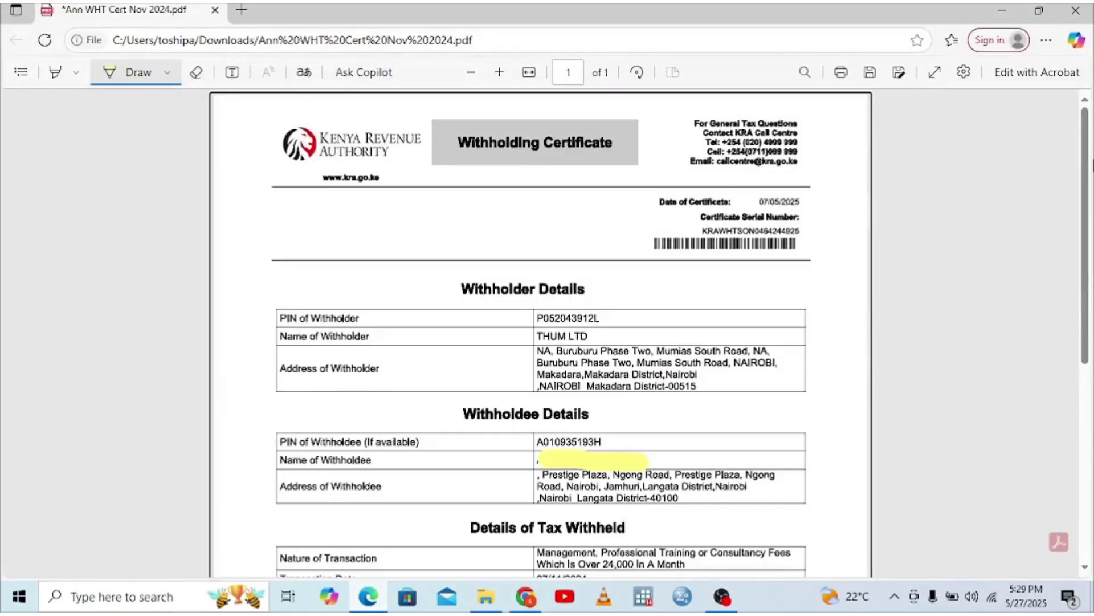
{"action": "scroll", "coordinate": [1086, 576], "scroll_direction": "down", "scroll_amount": 2}
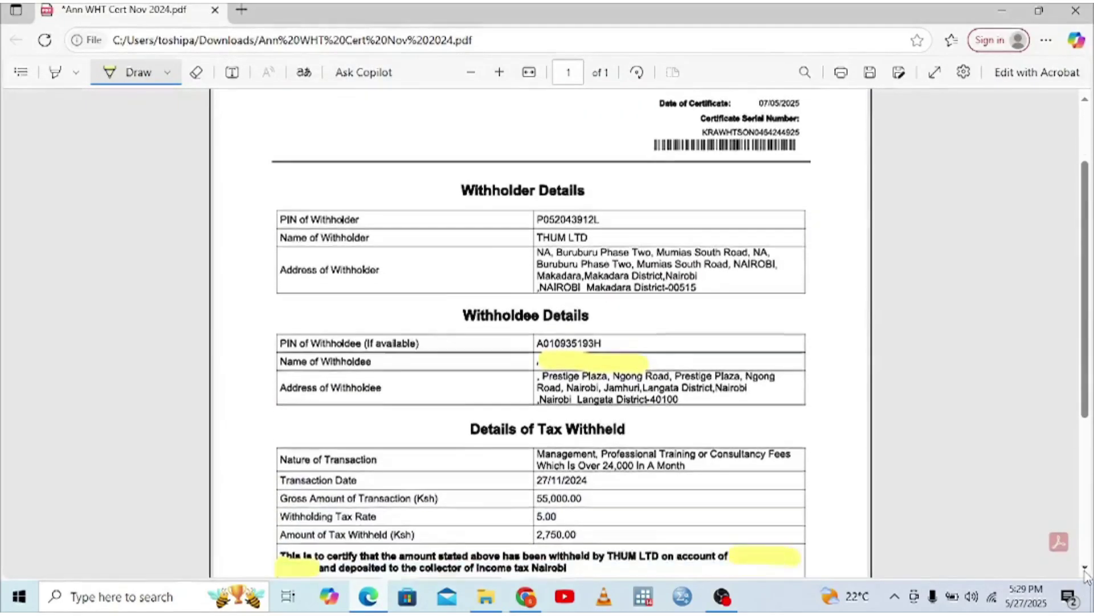
{"action": "scroll", "coordinate": [1087, 577], "scroll_direction": "down", "scroll_amount": 2}
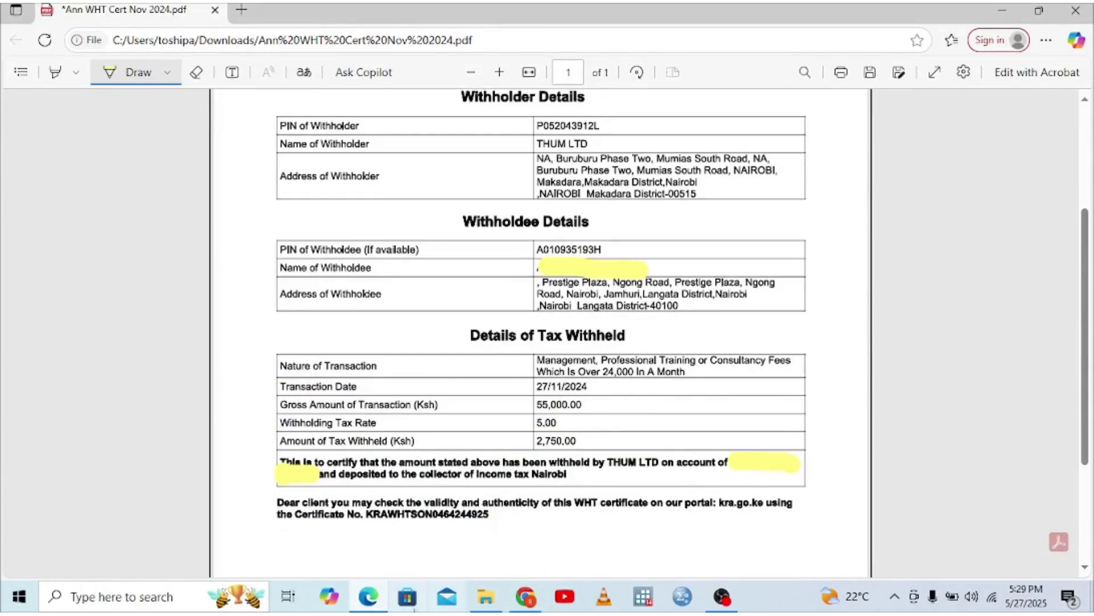
{"action": "left_click", "coordinate": [369, 596]}
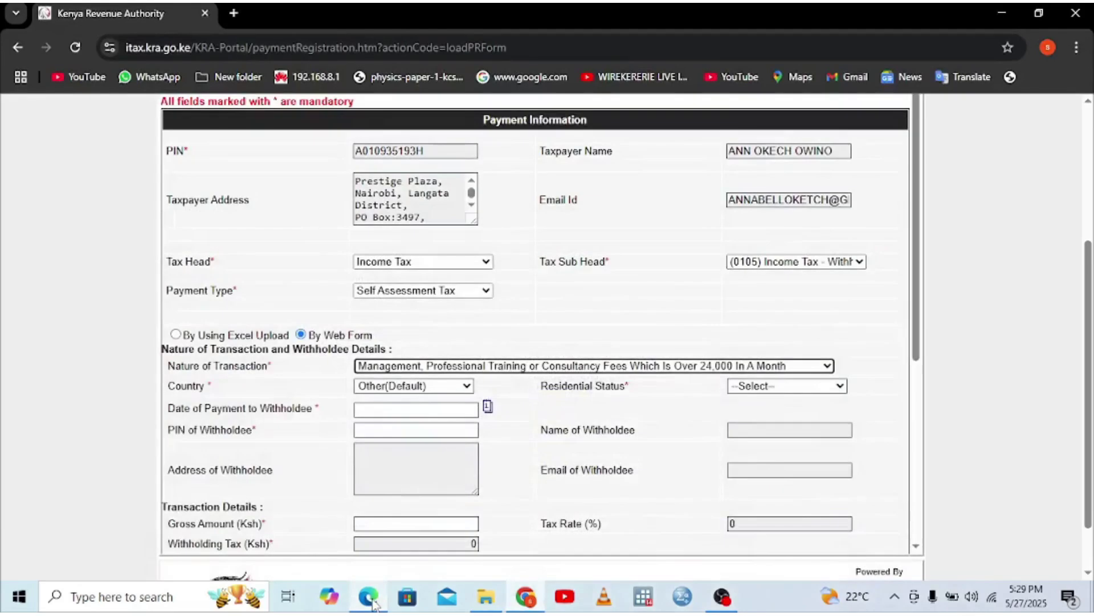
Enter 27/11/2024 as Date of Payment to Withholdee, then look at the certificate PDF again
{"action": "left_click", "coordinate": [384, 410]}
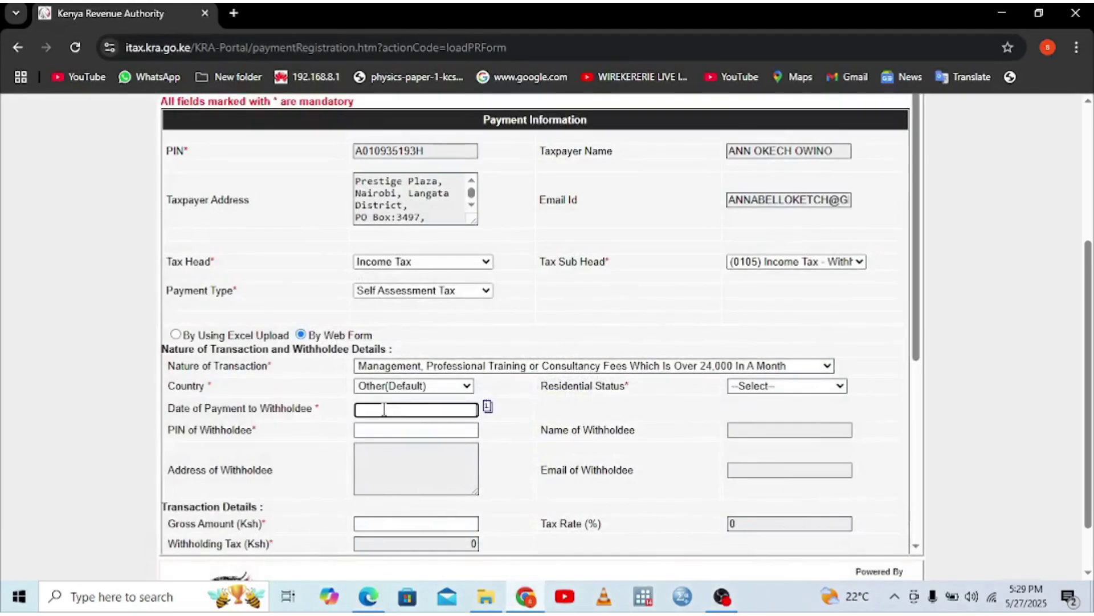
{"action": "type", "text": "27/11/2024"}
{"action": "left_click", "coordinate": [383, 432]}
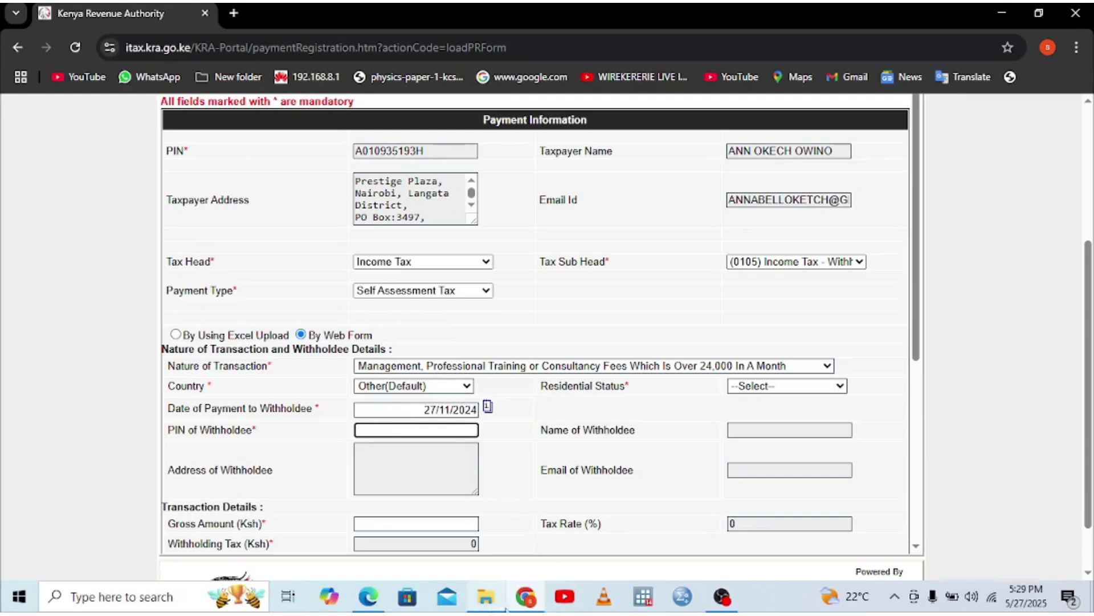
{"action": "left_click", "coordinate": [371, 605]}
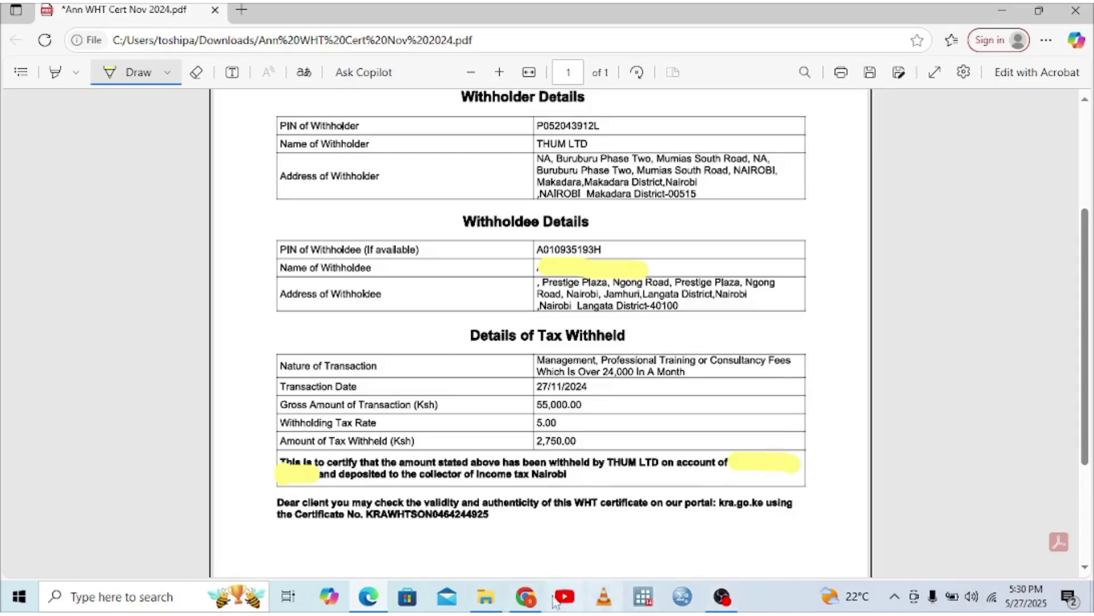
Enter the certificate's withholder PIN as PIN of Withholdee, fixing a typo, and verify it against the PDF
{"action": "left_click", "coordinate": [533, 602]}
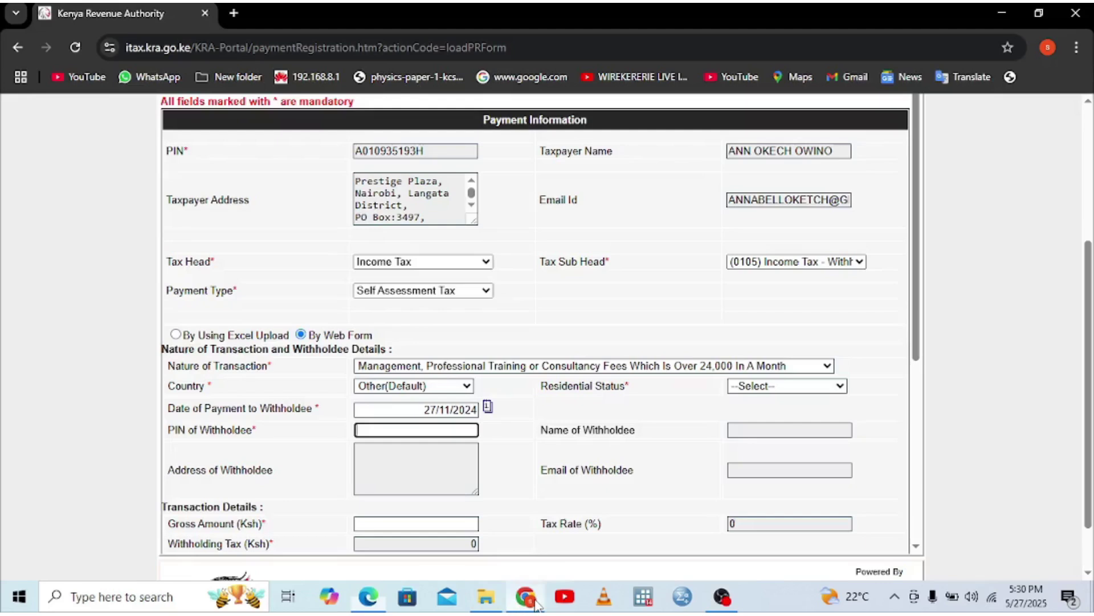
{"action": "left_click", "coordinate": [374, 431]}
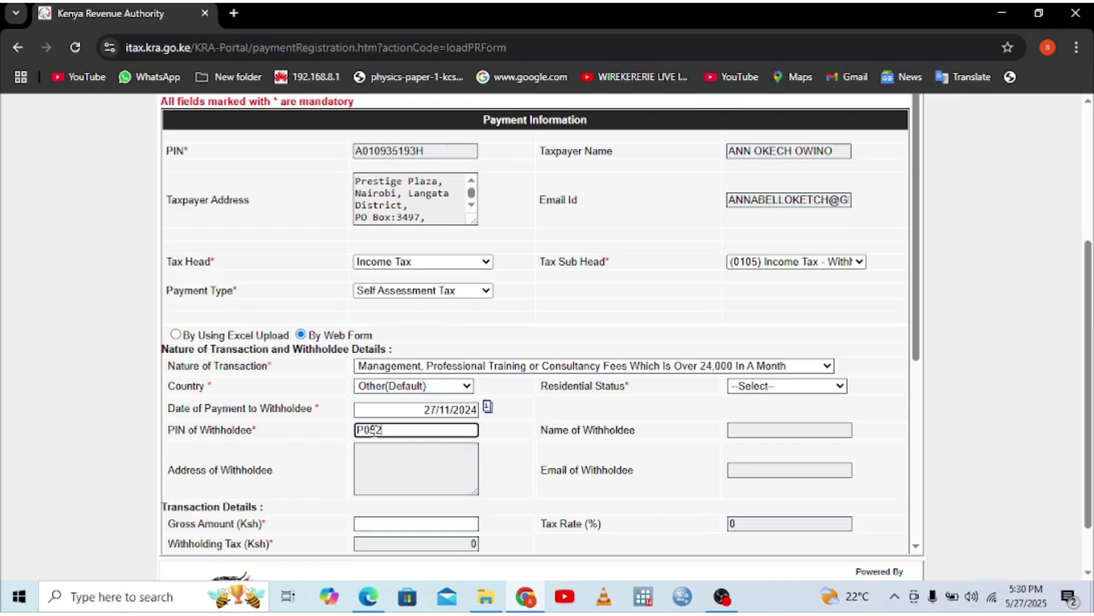
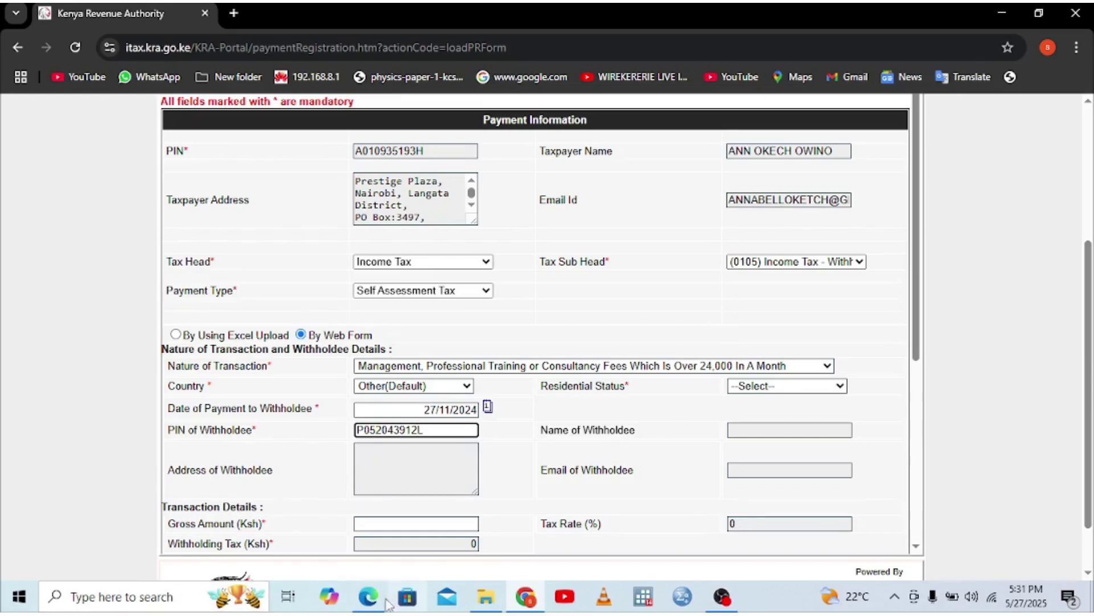
{"action": "left_click", "coordinate": [377, 607]}
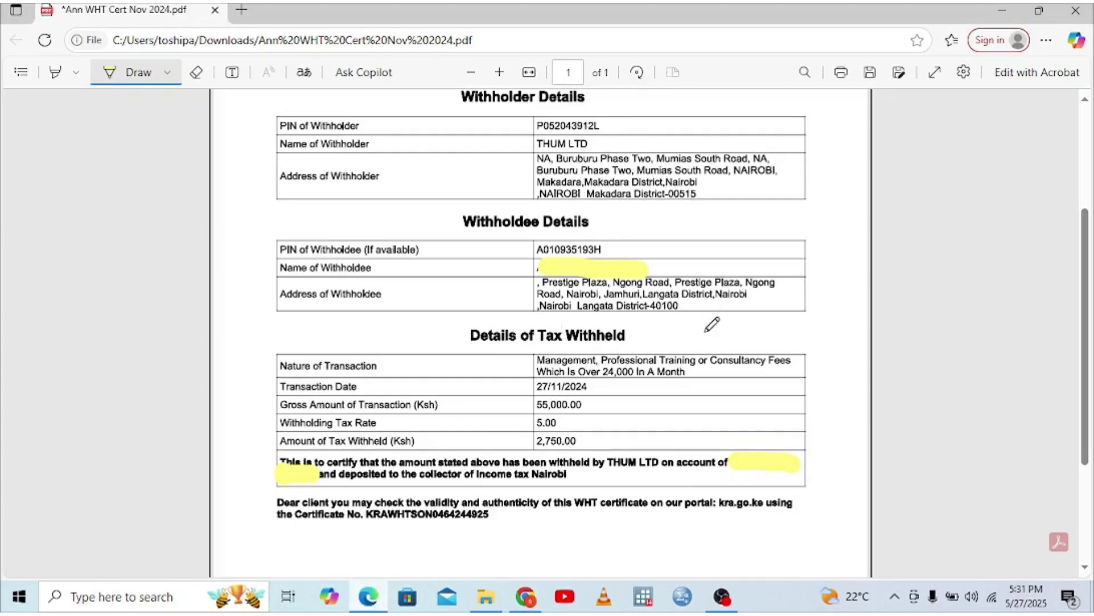
{"action": "left_click", "coordinate": [524, 598]}
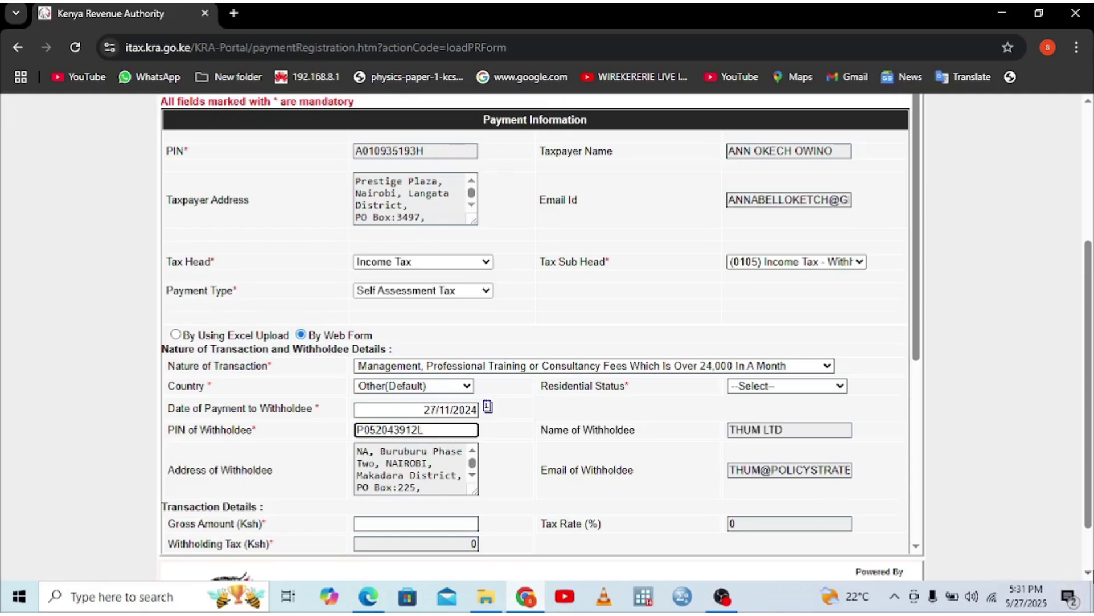
Copy the 55,000 gross amount from the WHT certificate PDF into the Gross Amount field
{"action": "scroll", "coordinate": [542, 342], "scroll_direction": "down", "scroll_amount": 1}
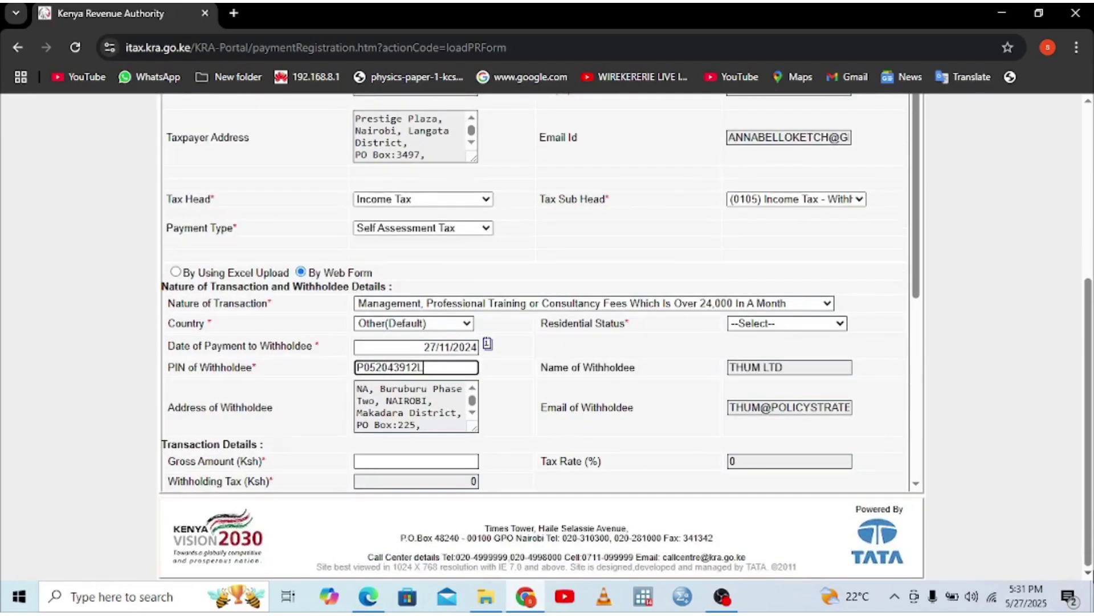
{"action": "left_click", "coordinate": [368, 596]}
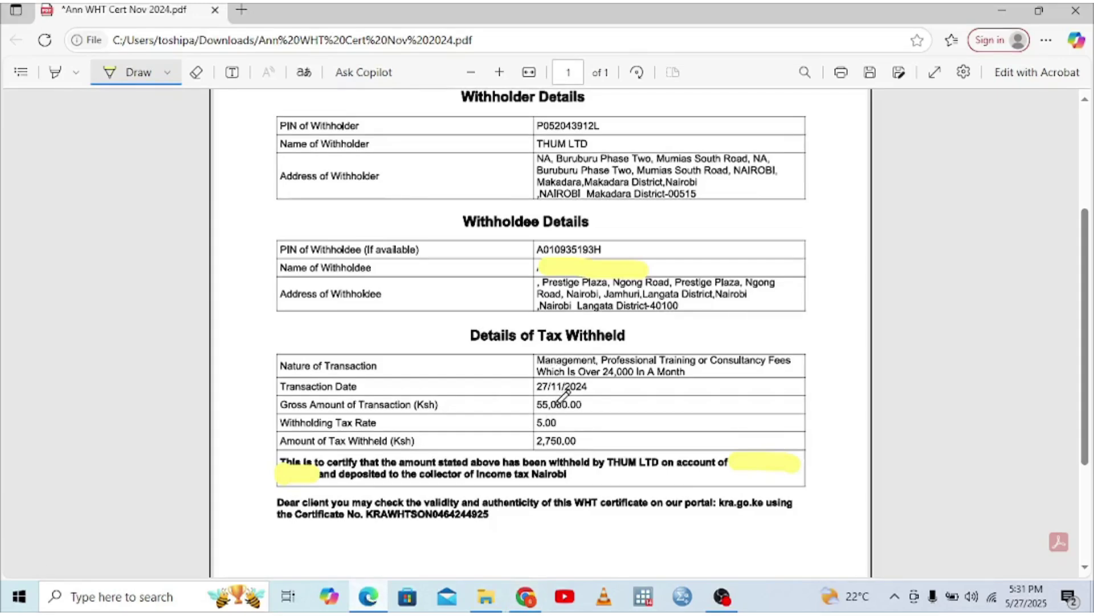
{"action": "left_click", "coordinate": [369, 602]}
{"action": "left_click", "coordinate": [379, 463]}
{"action": "type", "text": "55,"}
{"action": "type", "text": "000"}
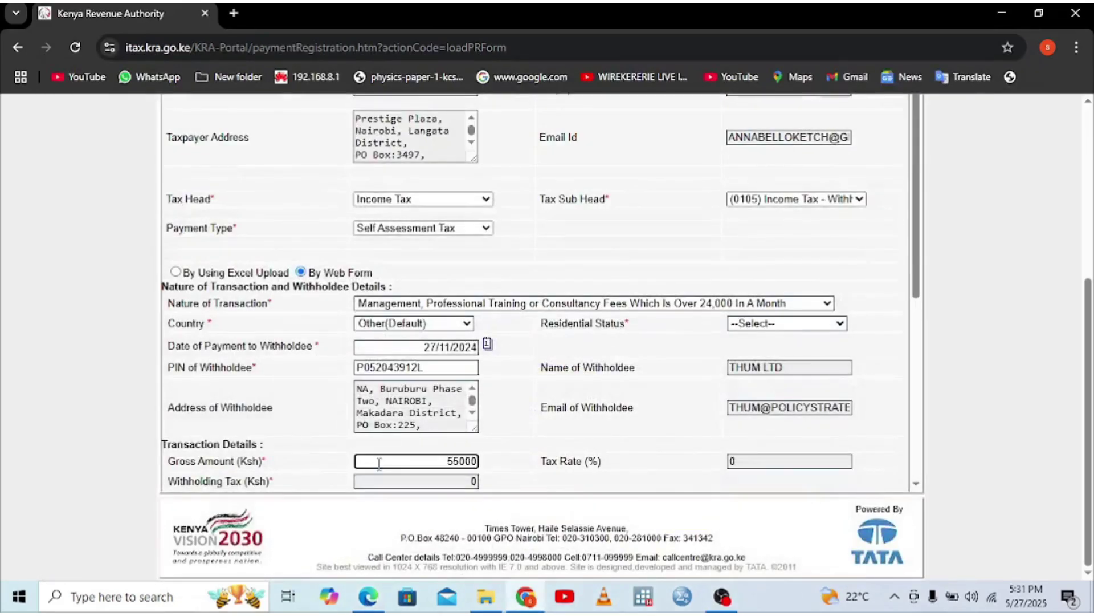
Confirm the 55,000 gross amount and choose Resident as the residential status
{"action": "left_click", "coordinate": [601, 440]}
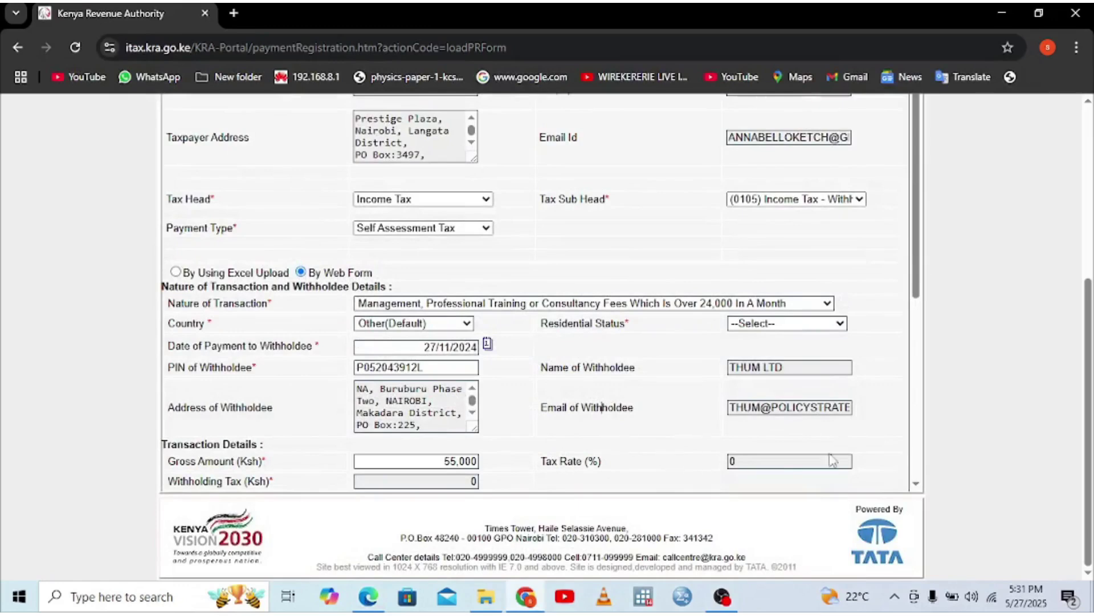
{"action": "left_click", "coordinate": [826, 328]}
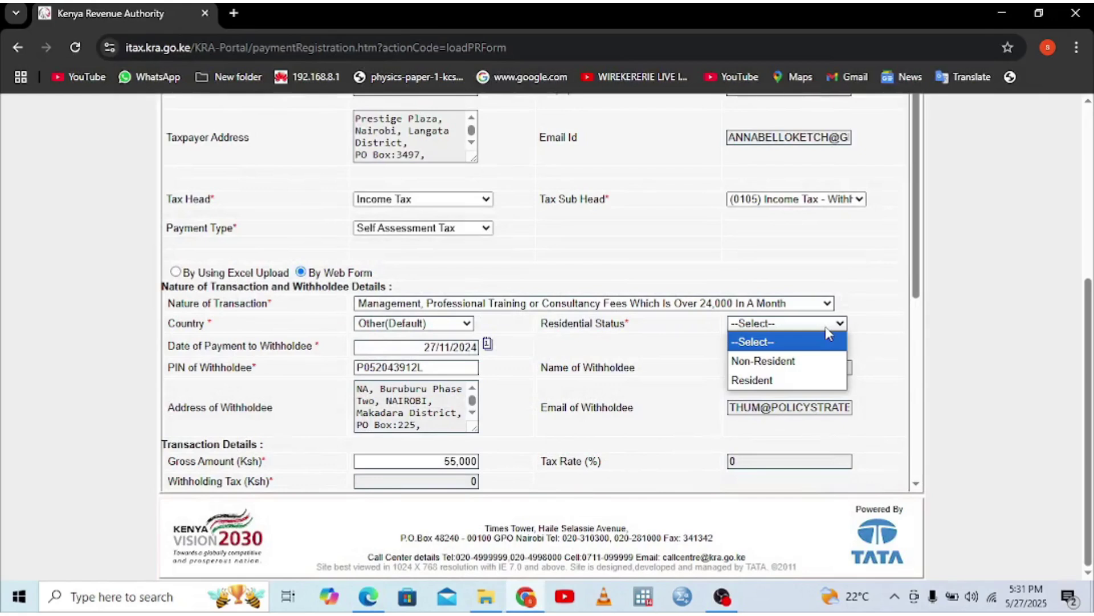
{"action": "left_click", "coordinate": [770, 380]}
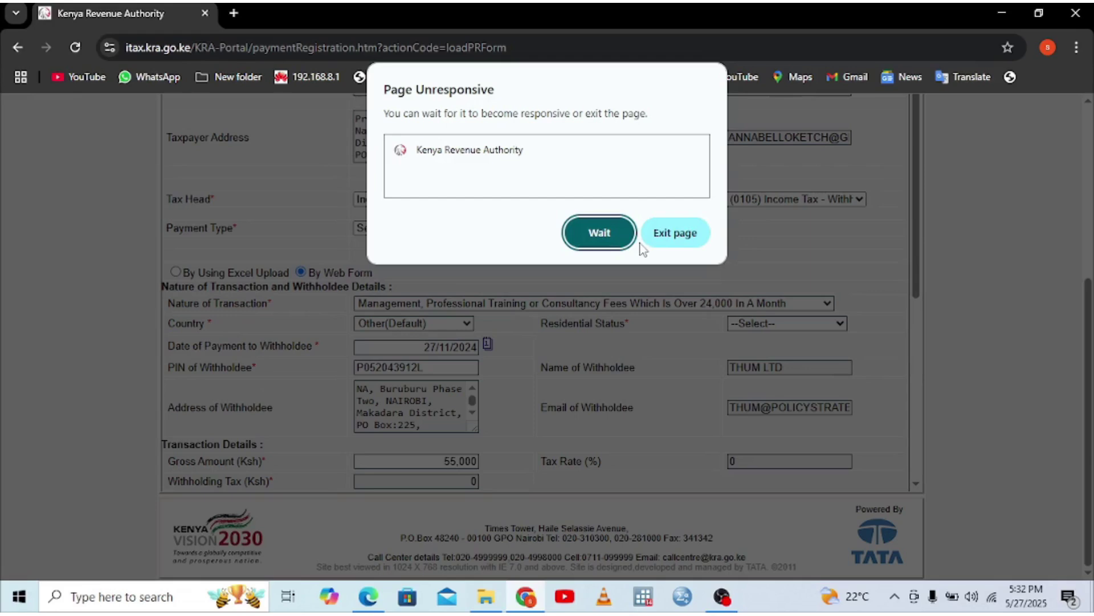
Wait out the Page Unresponsive warning, dismiss the volume flyout, and scroll back to the form
{"action": "left_click", "coordinate": [596, 230]}
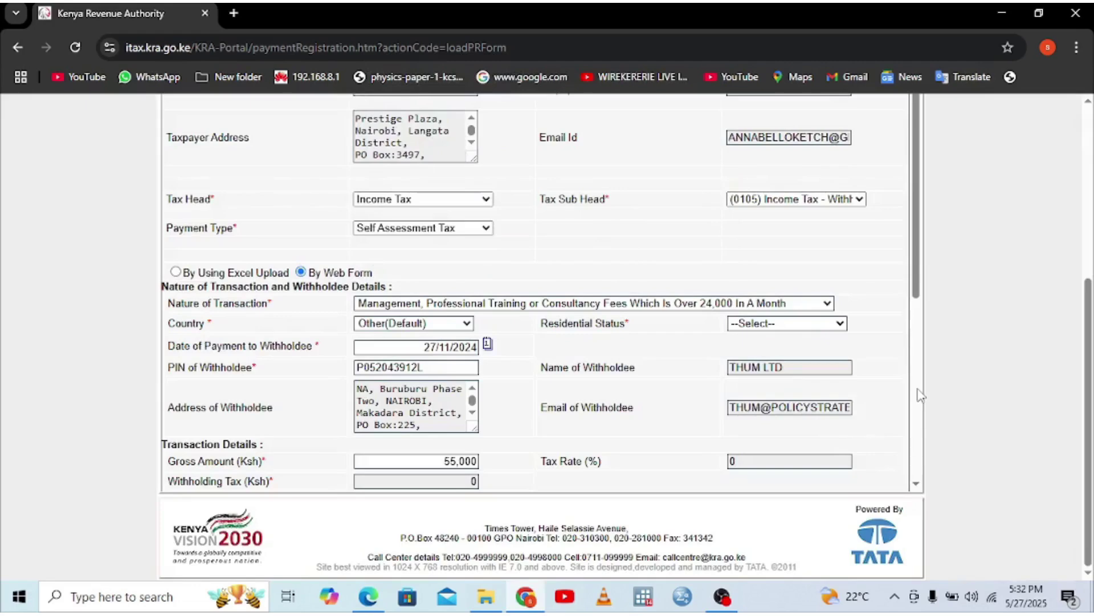
{"action": "left_click", "coordinate": [972, 596]}
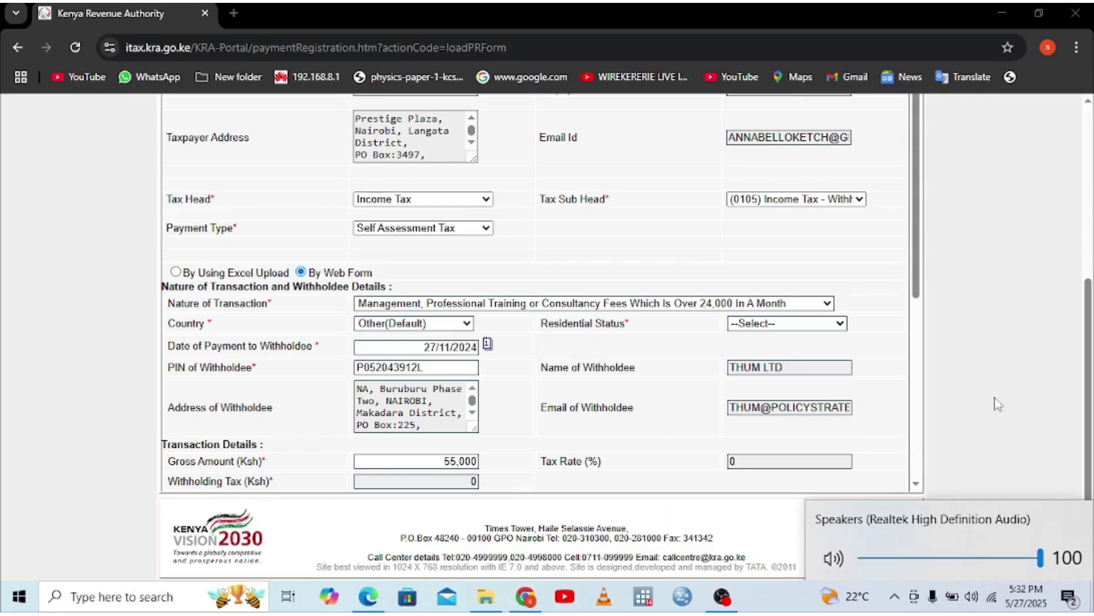
{"action": "left_click", "coordinate": [1012, 344]}
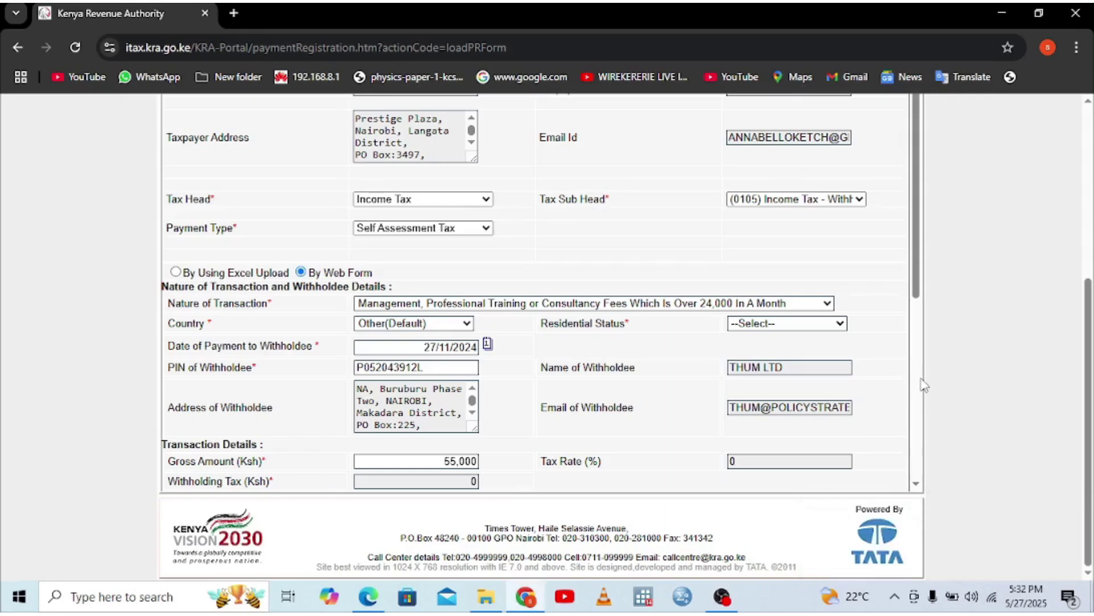
{"action": "left_click", "coordinate": [1089, 235]}
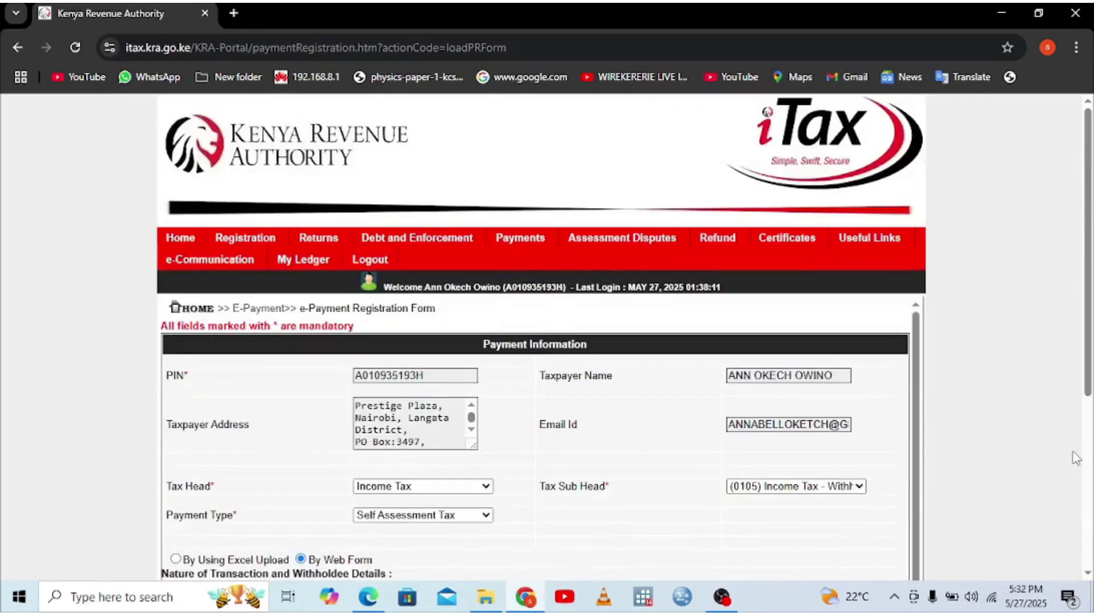
Set residential status to Resident so the 5.00 rate and 2,750 withholding tax fill in
{"action": "left_click", "coordinate": [1090, 518]}
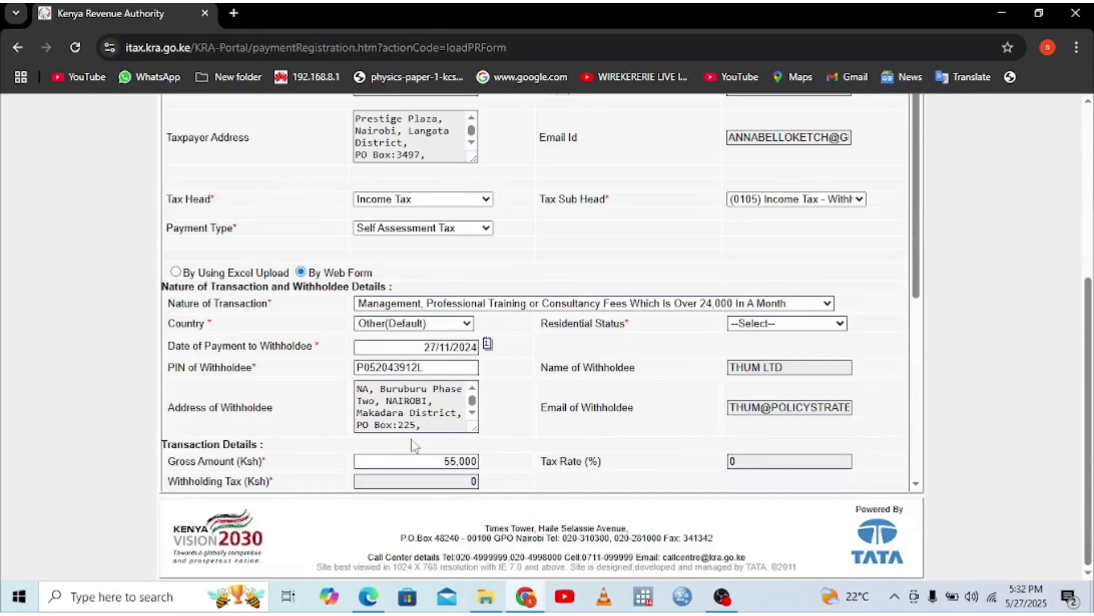
{"action": "left_click", "coordinate": [388, 482]}
{"action": "scroll", "coordinate": [479, 300], "scroll_direction": "down", "scroll_amount": 5}
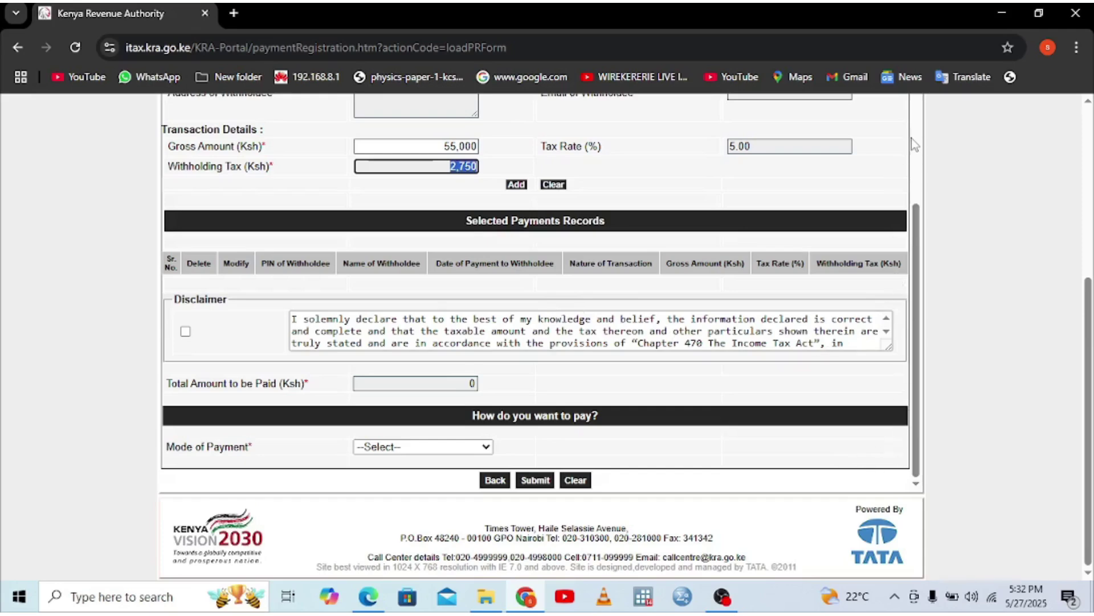
{"action": "scroll", "coordinate": [914, 144], "scroll_direction": "up", "scroll_amount": 5}
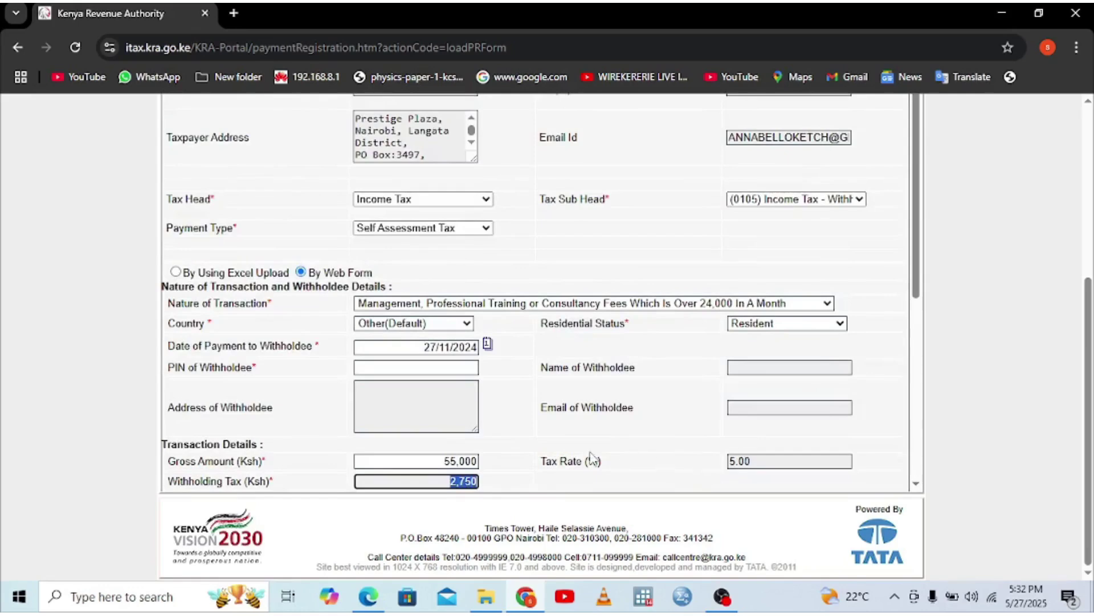
{"action": "left_click", "coordinate": [447, 479]}
{"action": "left_click", "coordinate": [916, 483]}
Choose Other Payment Modes as the mode of payment and submit the form
{"action": "left_click", "coordinate": [916, 483]}
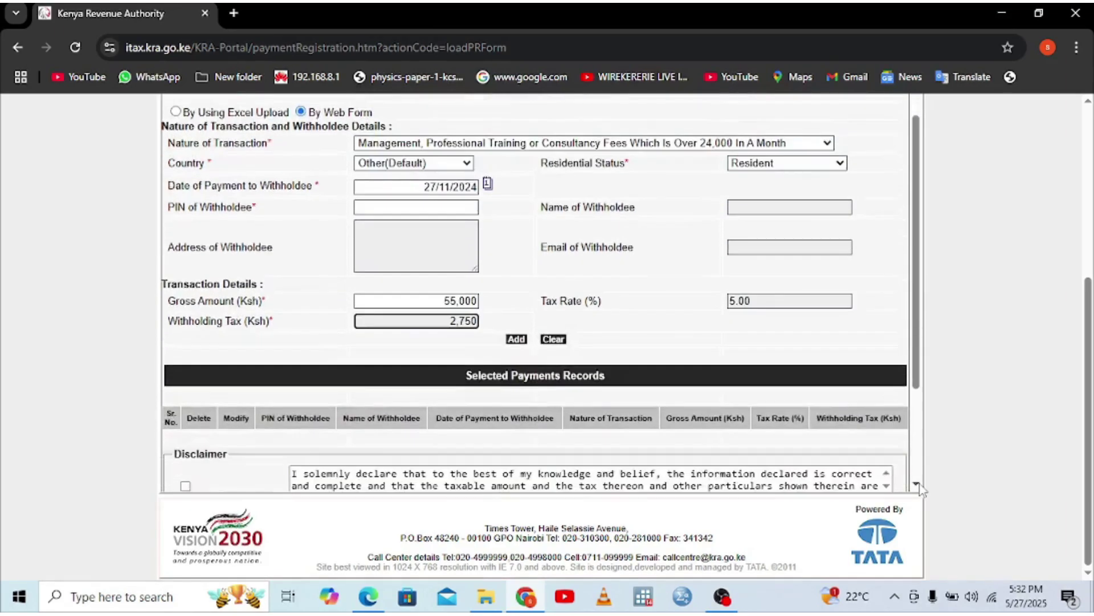
{"action": "left_click", "coordinate": [916, 484]}
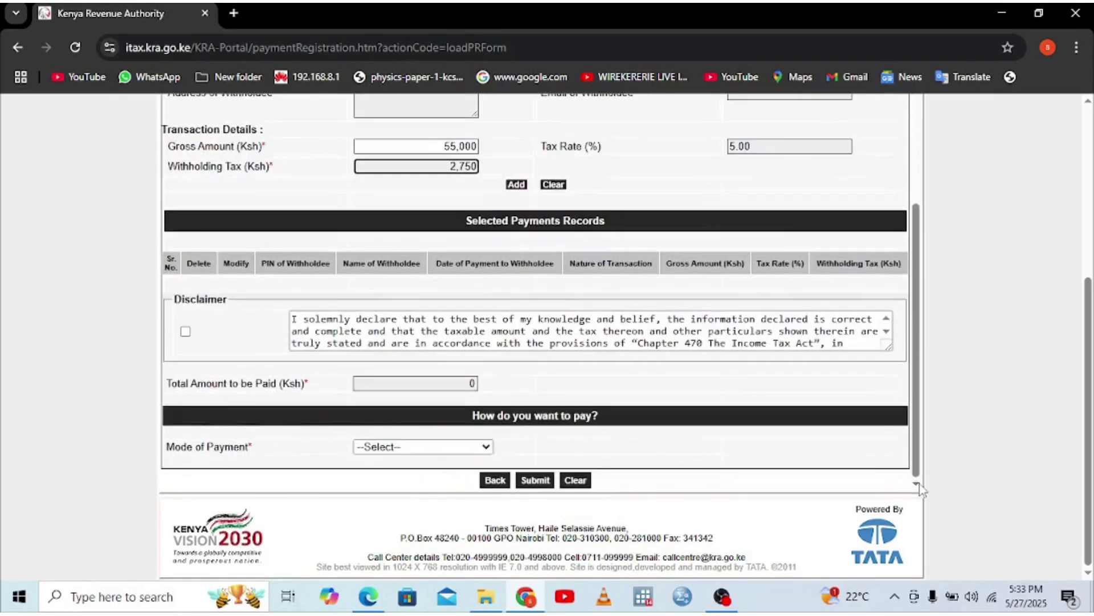
{"action": "left_click", "coordinate": [486, 447]}
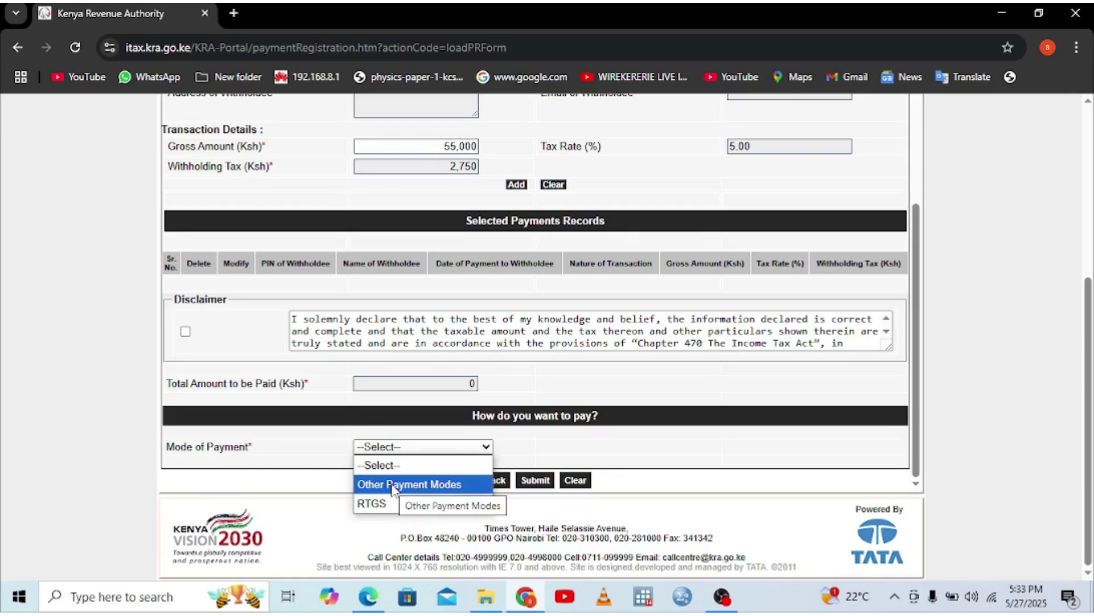
{"action": "left_click", "coordinate": [392, 486]}
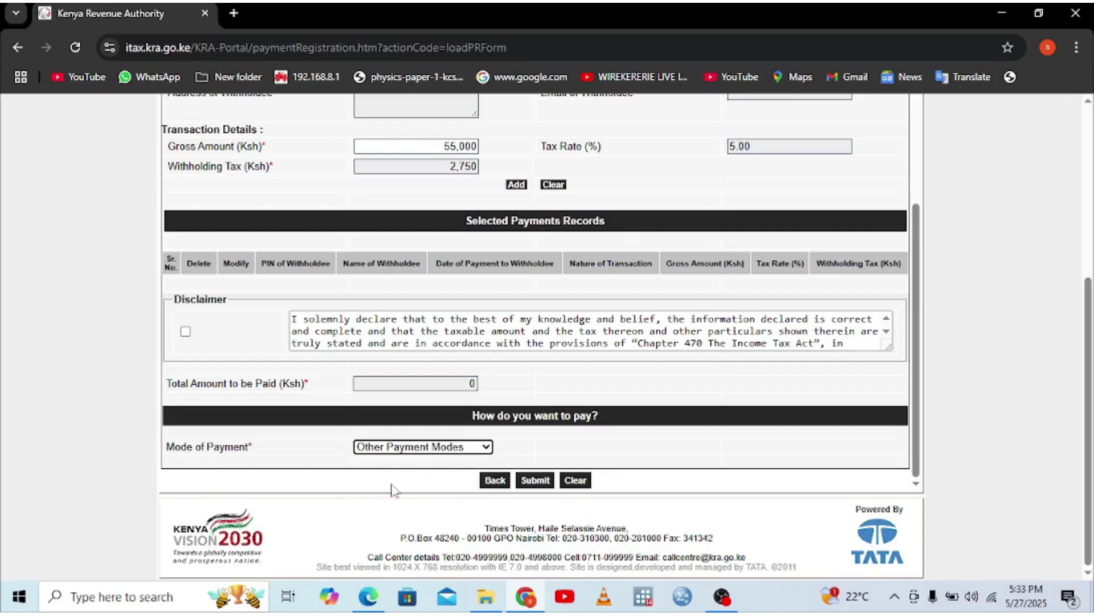
{"action": "left_click", "coordinate": [535, 480]}
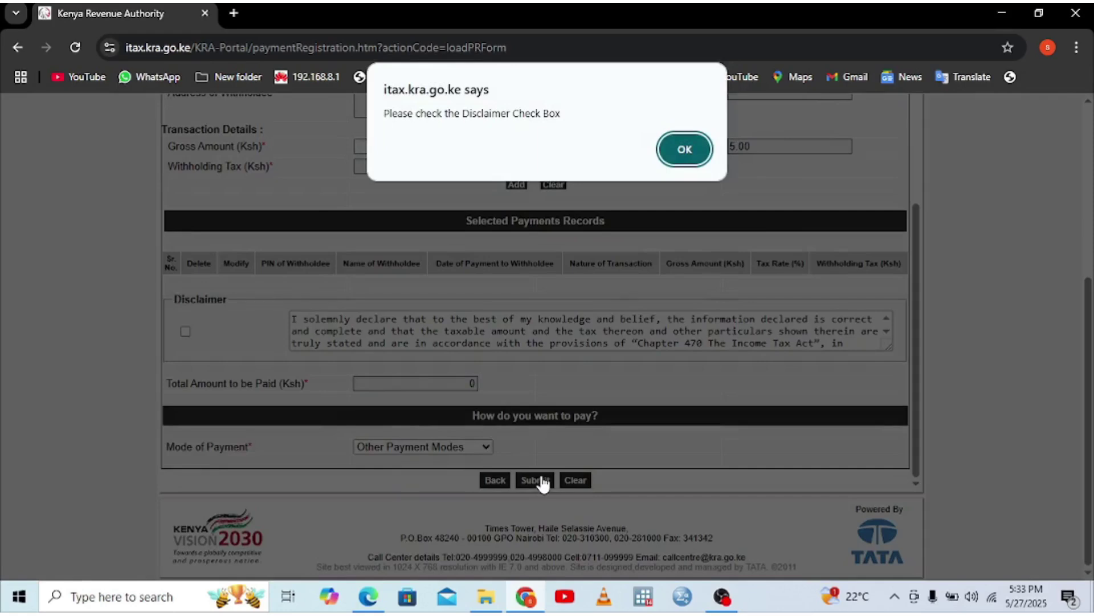
Dismiss the disclaimer alert, tick the Disclaimer declaration, and resubmit the form
{"action": "left_click", "coordinate": [690, 161]}
{"action": "left_click", "coordinate": [185, 331]}
{"action": "left_click", "coordinate": [887, 337]}
{"action": "left_click", "coordinate": [888, 335]}
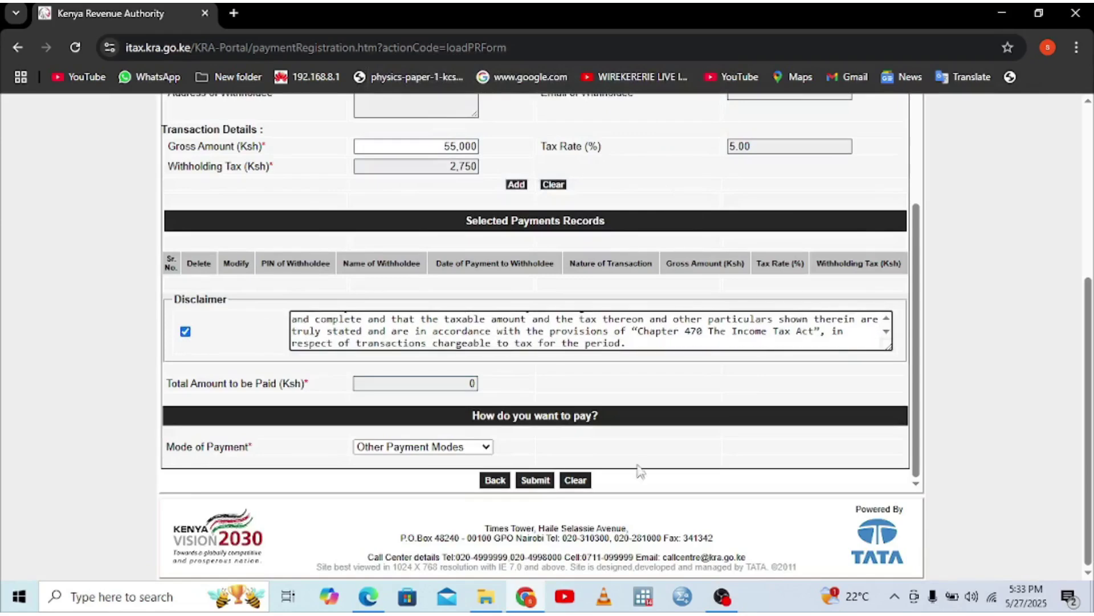
{"action": "left_click", "coordinate": [528, 481]}
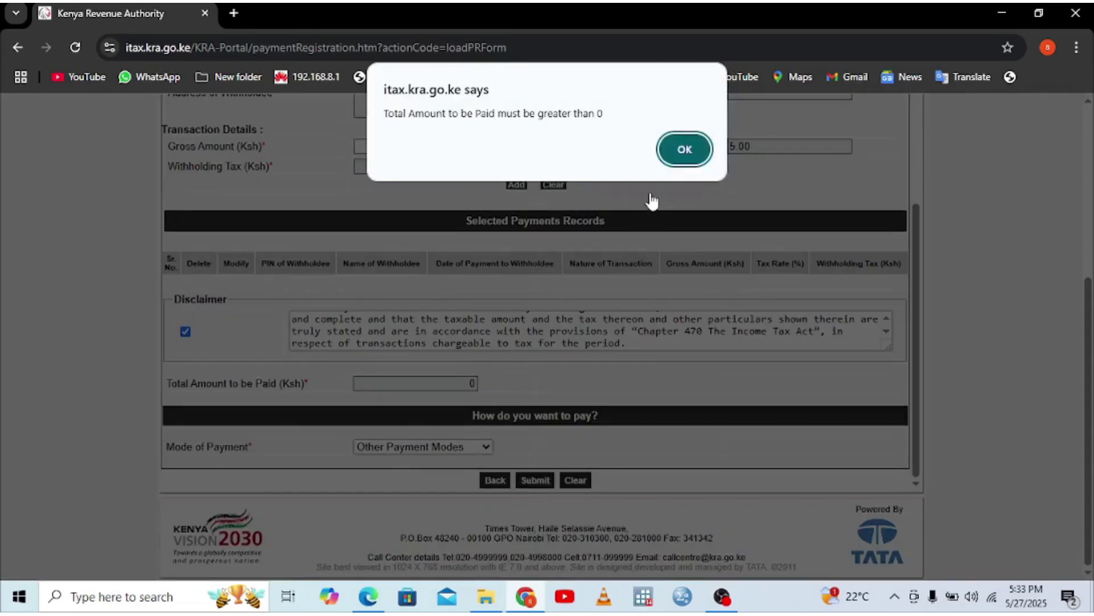
Dismiss the zero Total Amount warning, check Total Amount to be Paid, and retry submitting
{"action": "left_click", "coordinate": [684, 149]}
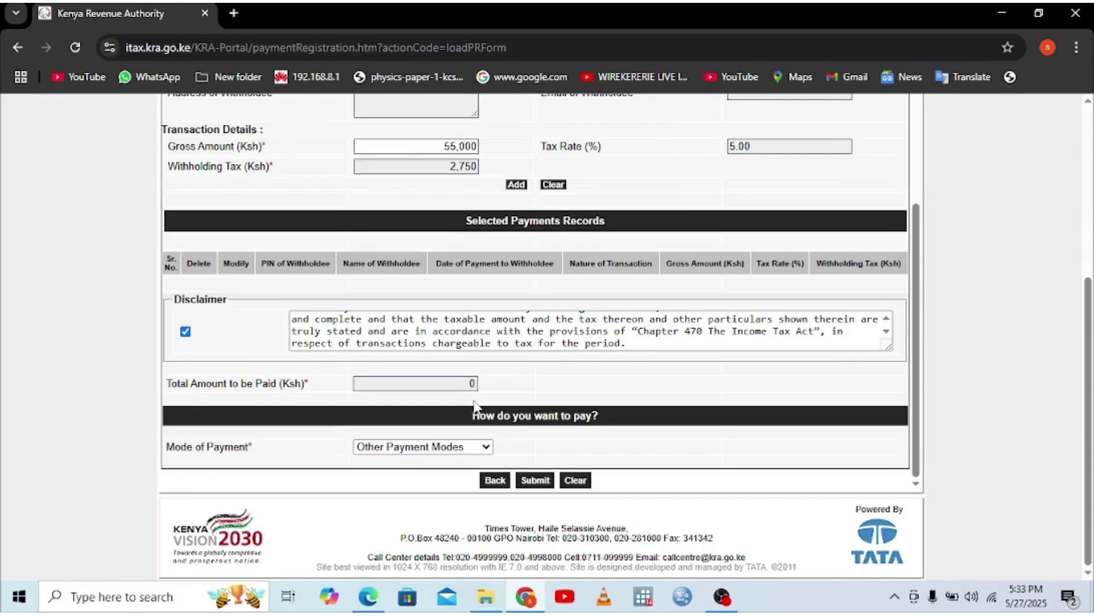
{"action": "left_click", "coordinate": [460, 380]}
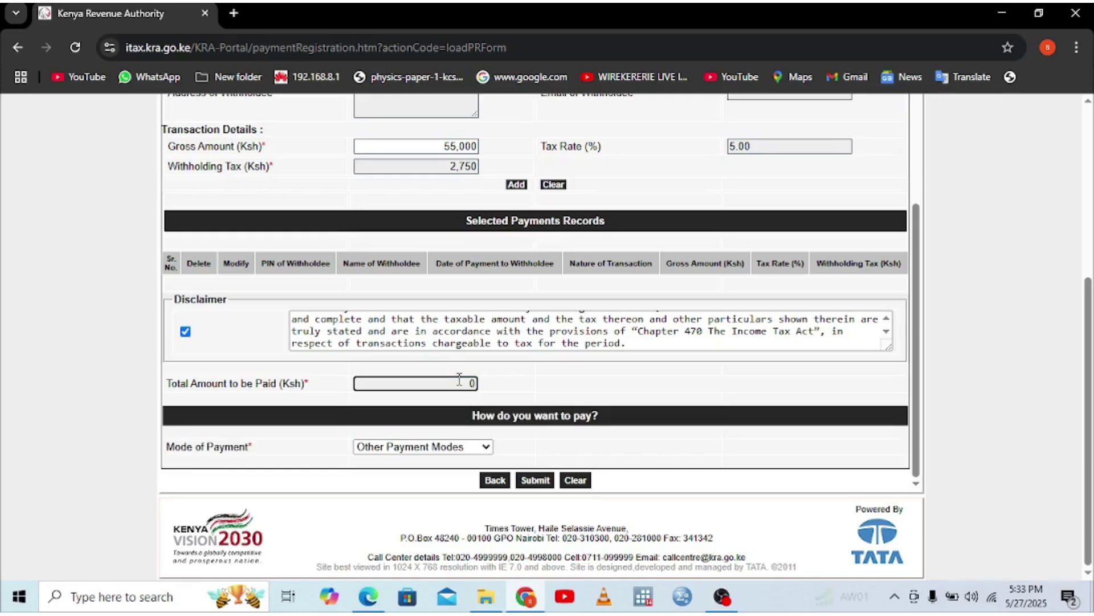
{"action": "left_click", "coordinate": [544, 476]}
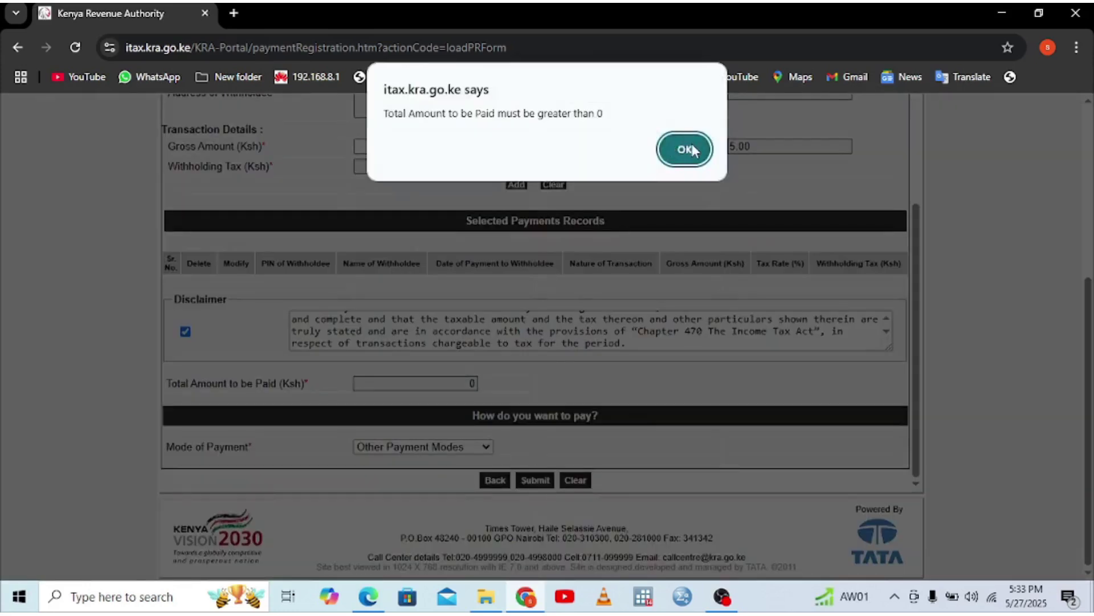
{"action": "left_click", "coordinate": [686, 149]}
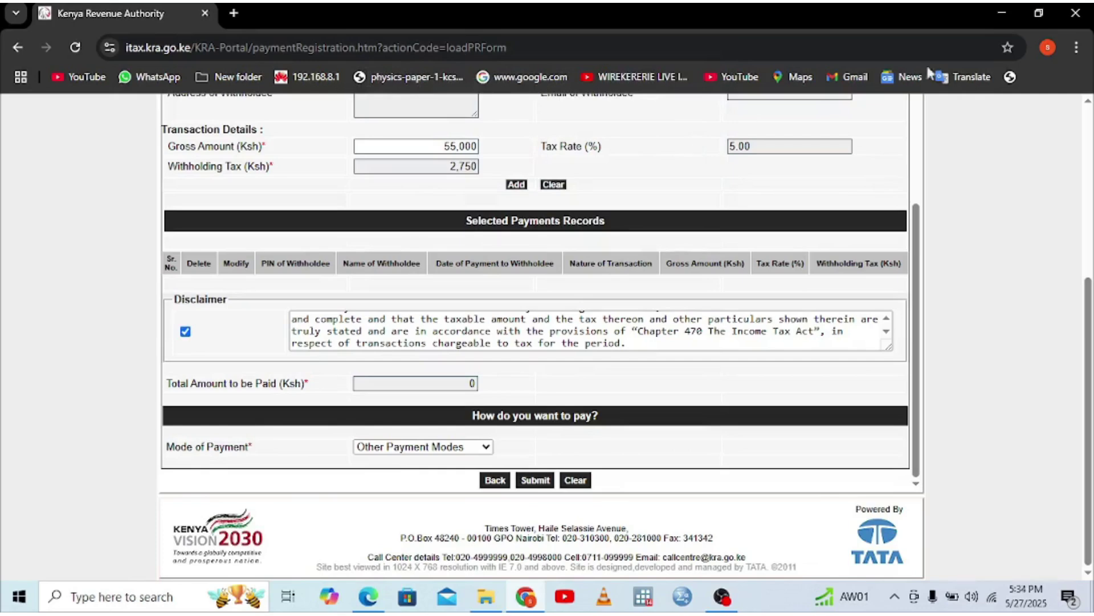
Scroll the page and inner form panel back up to the Tax Head and Nature of Transaction fields
{"action": "scroll", "coordinate": [540, 342], "scroll_direction": "up", "scroll_amount": 5}
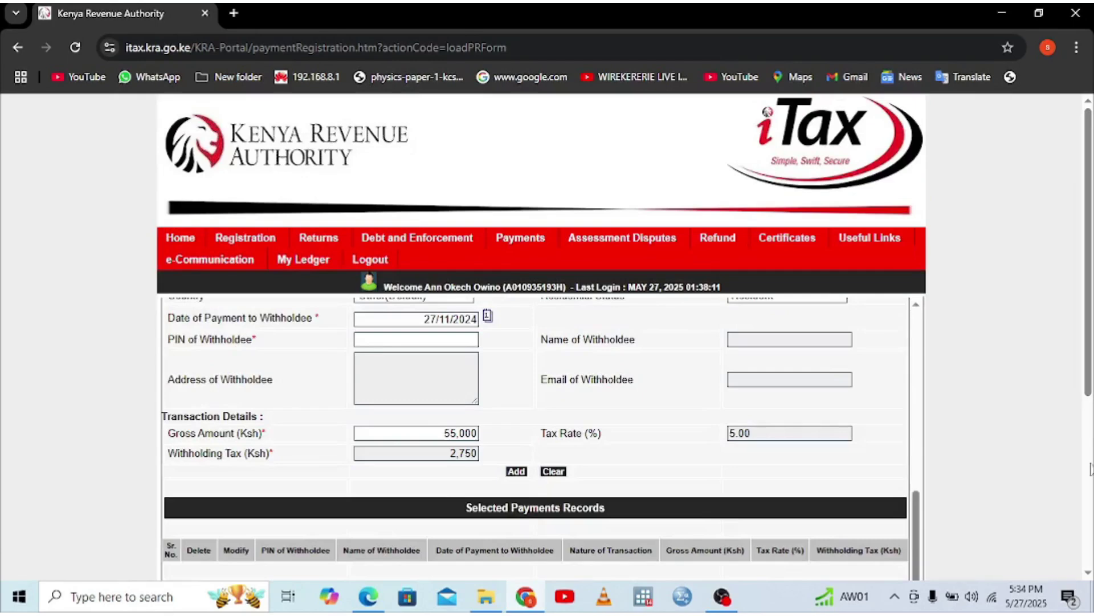
{"action": "left_click", "coordinate": [1091, 468]}
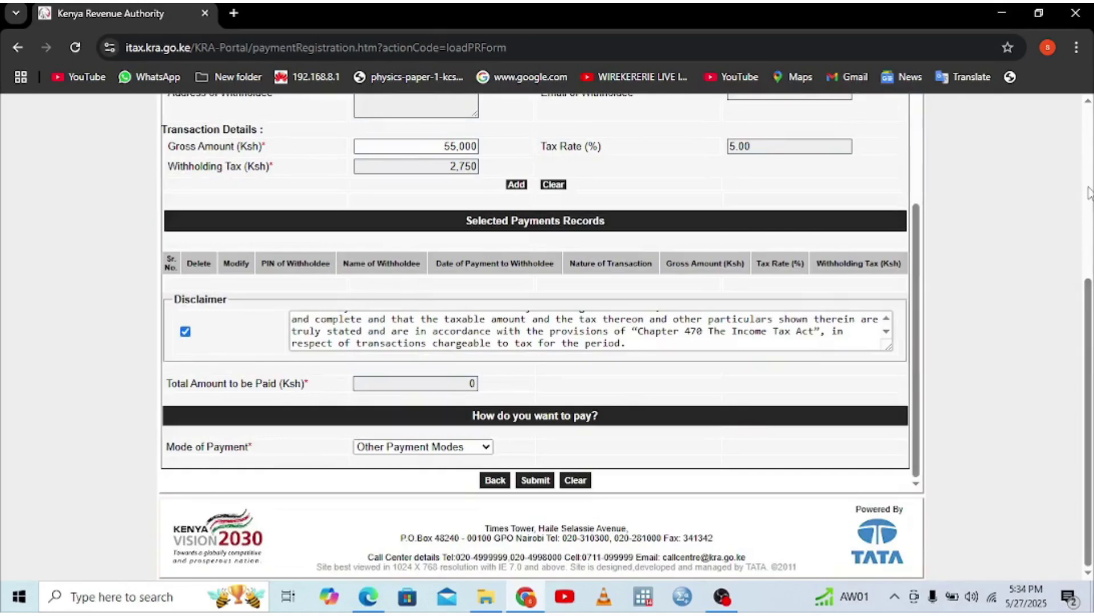
{"action": "scroll", "coordinate": [790, 279], "scroll_direction": "up", "scroll_amount": 5}
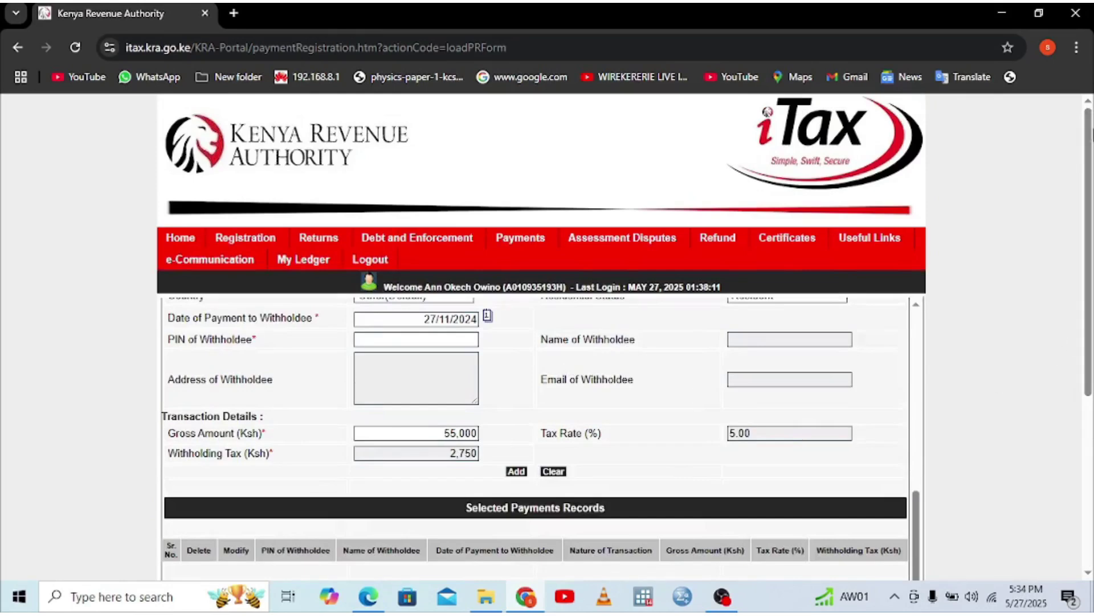
{"action": "scroll", "coordinate": [1091, 418], "scroll_direction": "down", "scroll_amount": 5}
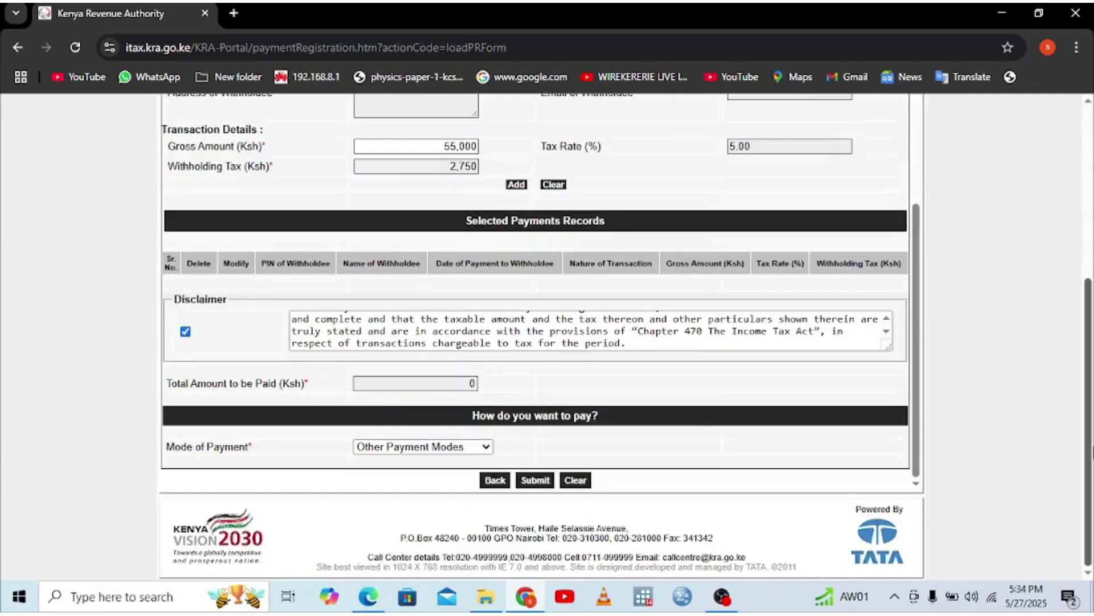
{"action": "left_click", "coordinate": [1091, 117]}
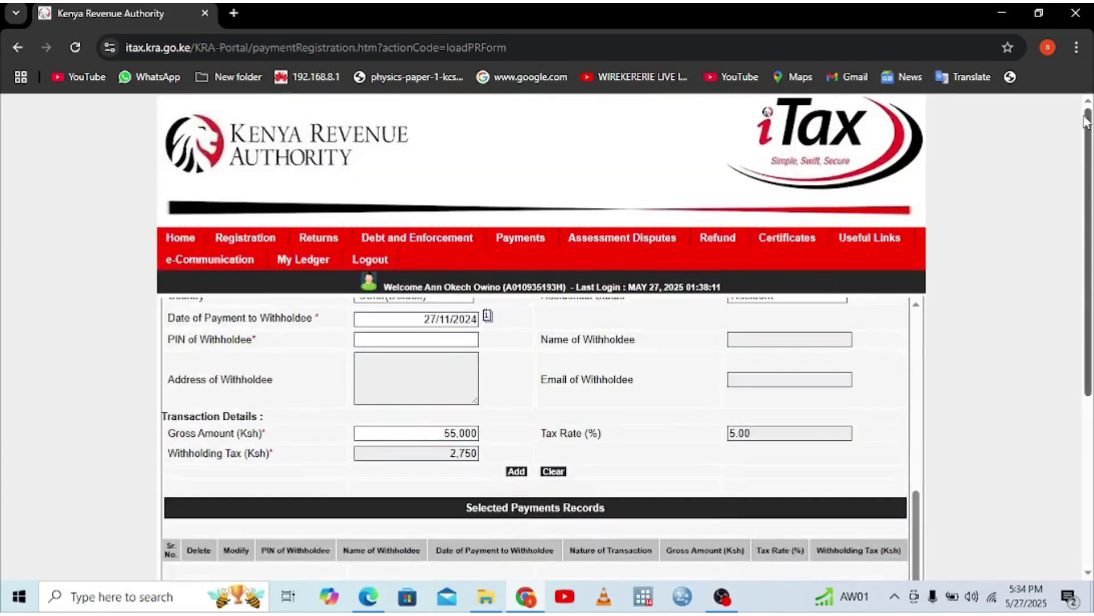
{"action": "left_click", "coordinate": [916, 305]}
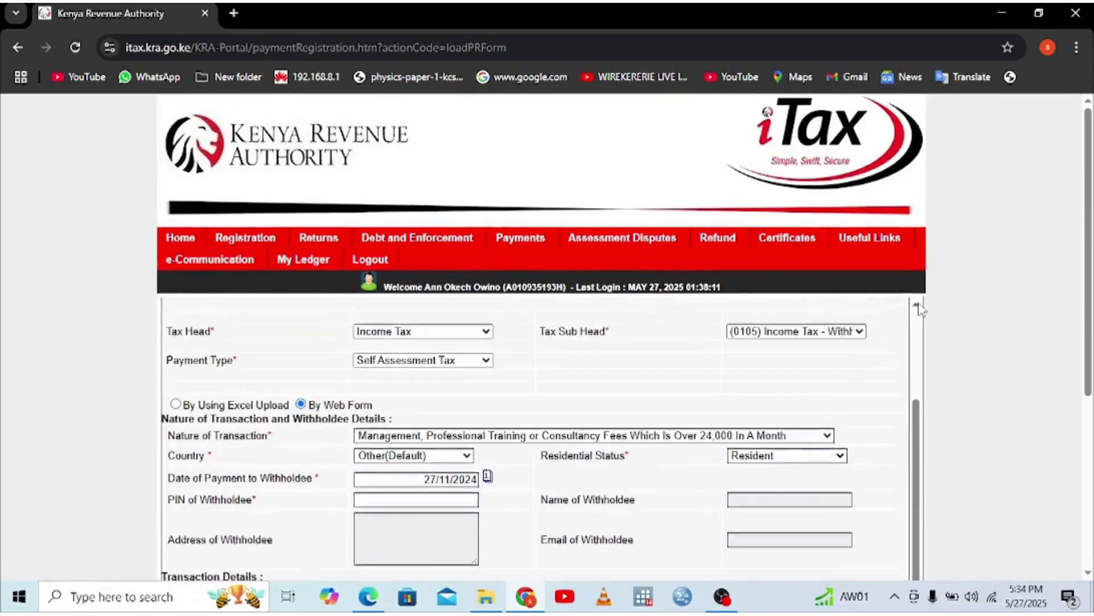
Change Nature of Transaction to Dividends (Ordinary), giving a 10.00% rate and 5,500 tax
{"action": "left_click", "coordinate": [821, 436]}
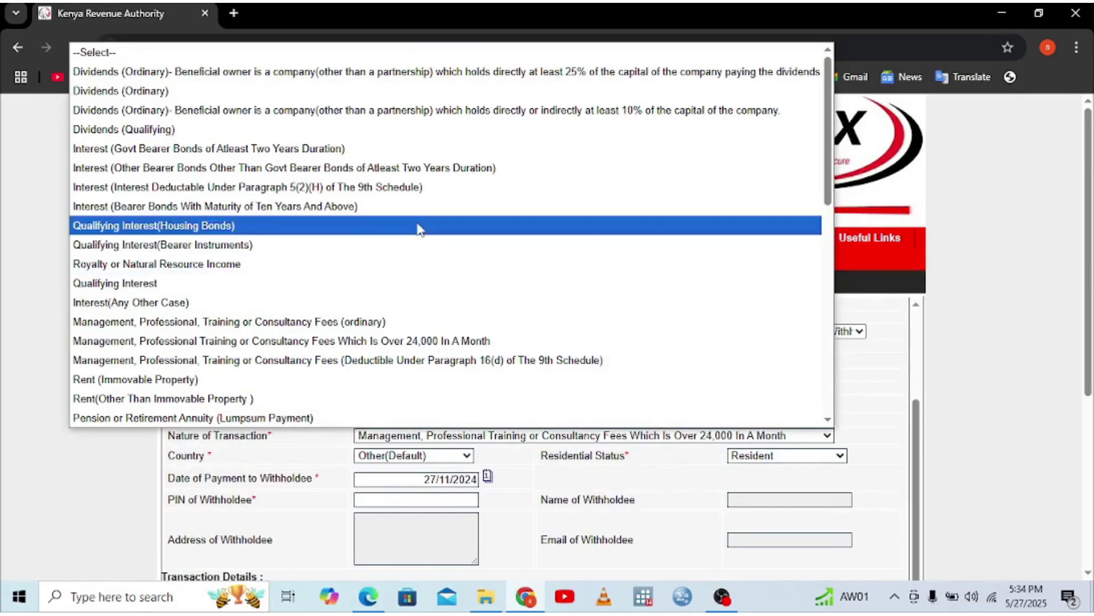
{"action": "left_click", "coordinate": [268, 94]}
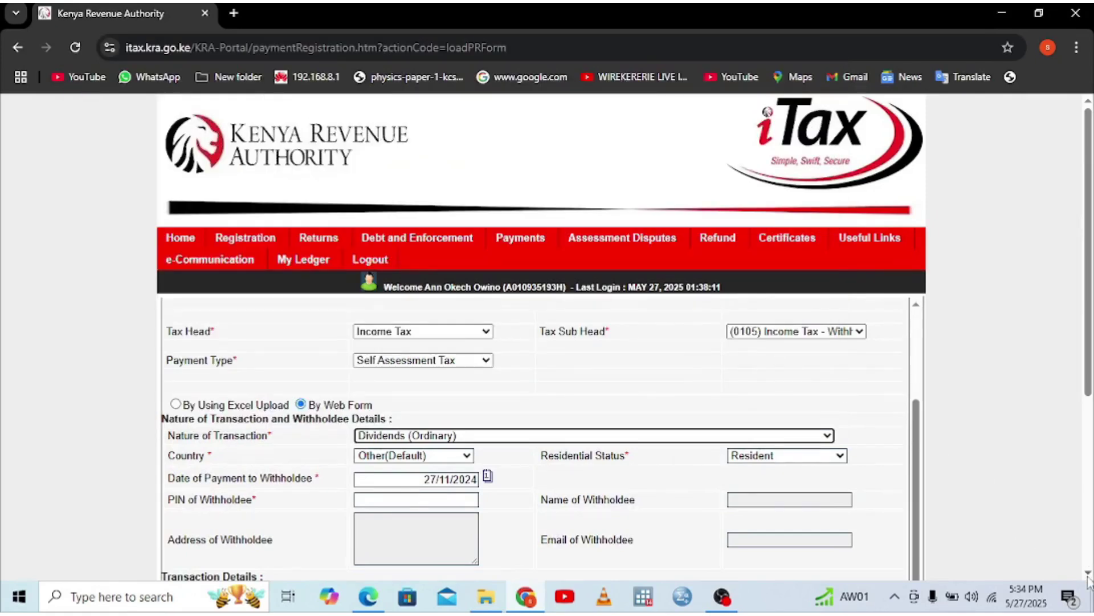
{"action": "scroll", "coordinate": [825, 494], "scroll_direction": "down", "scroll_amount": 3}
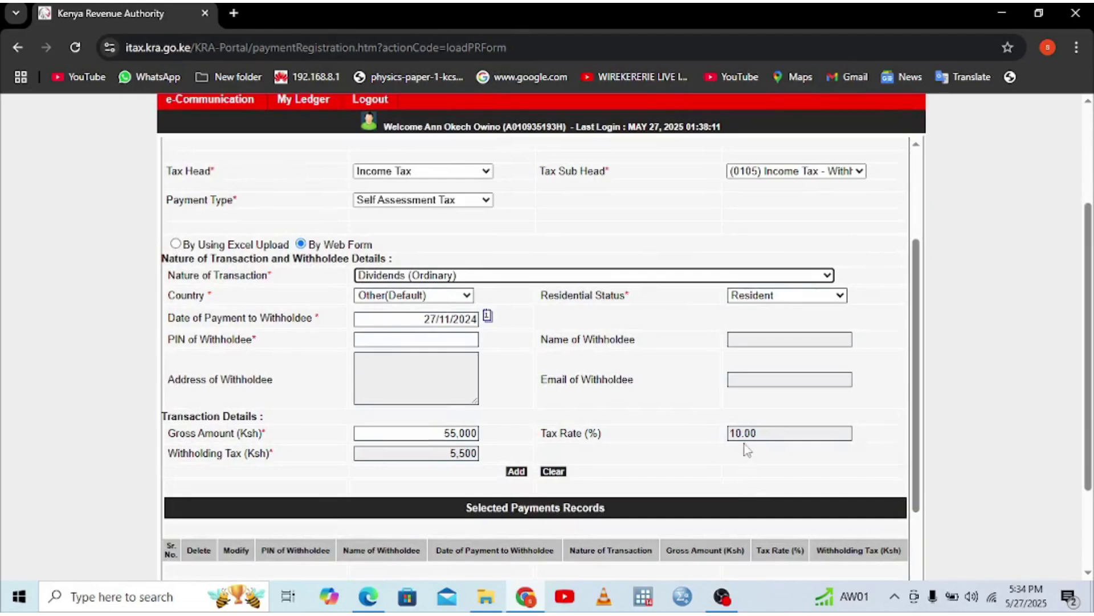
{"action": "scroll", "coordinate": [1083, 222], "scroll_direction": "up", "scroll_amount": 3}
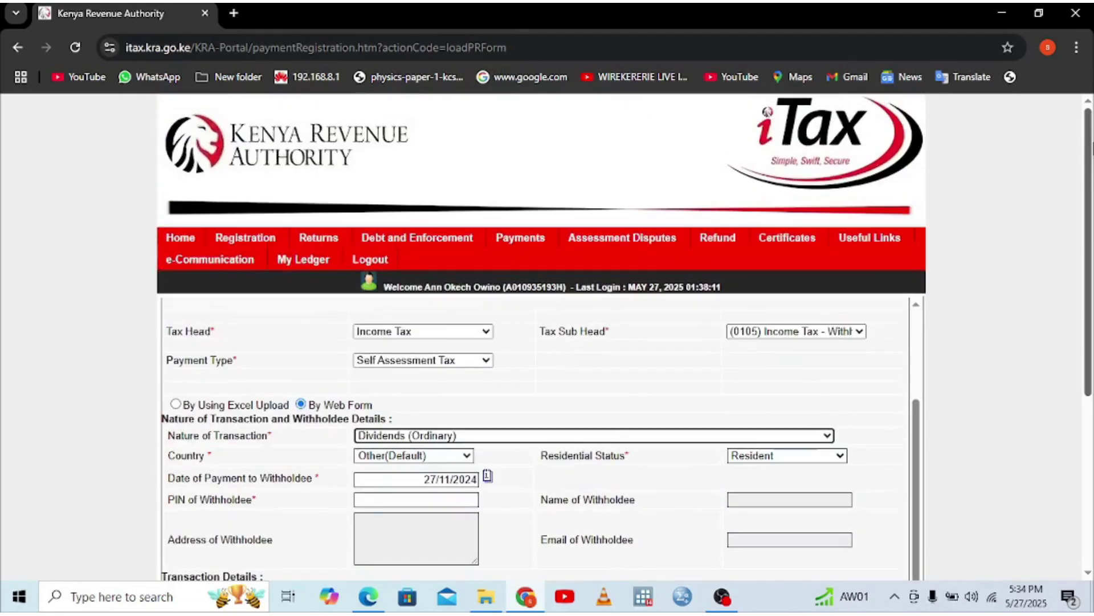